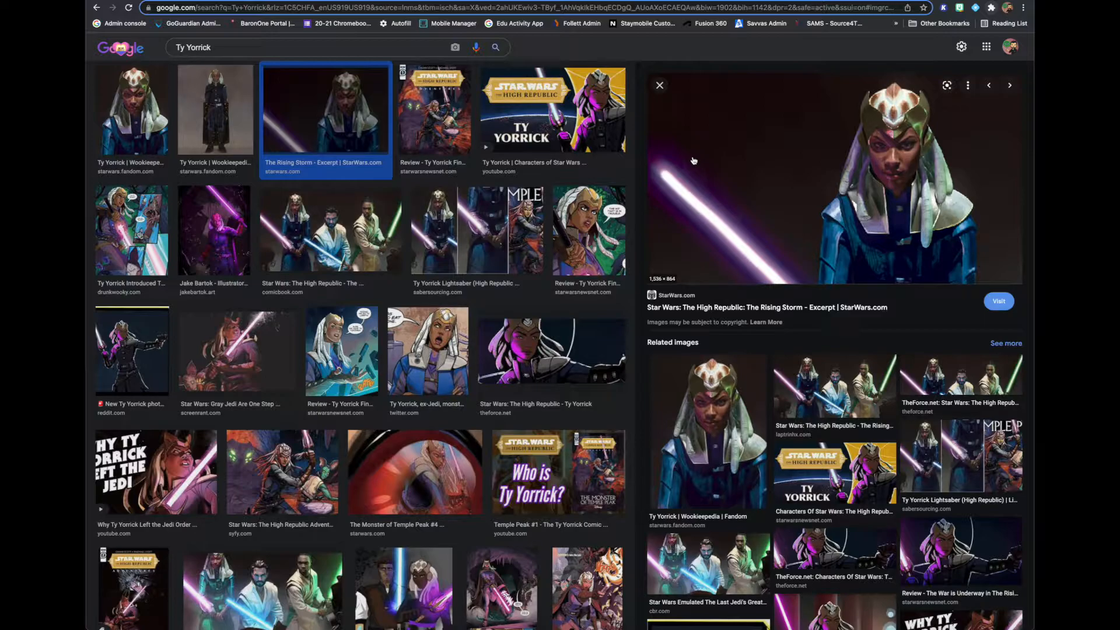
Save the large Ty Yorrick picture with the purple lightsaber to the Desktop
right_click(755, 159)
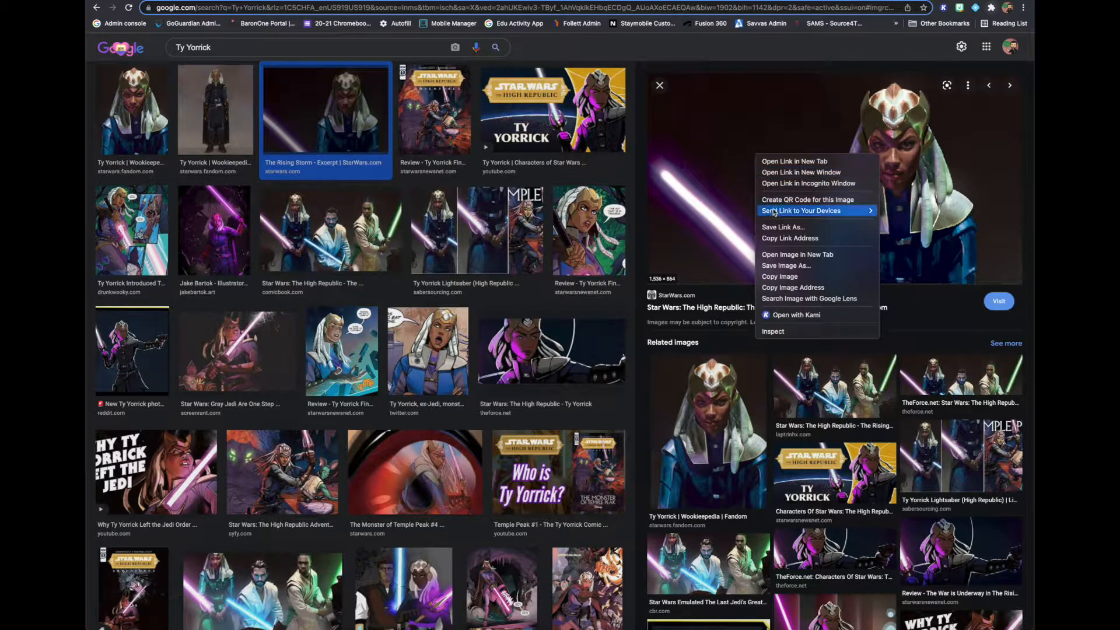
click(787, 265)
click(611, 331)
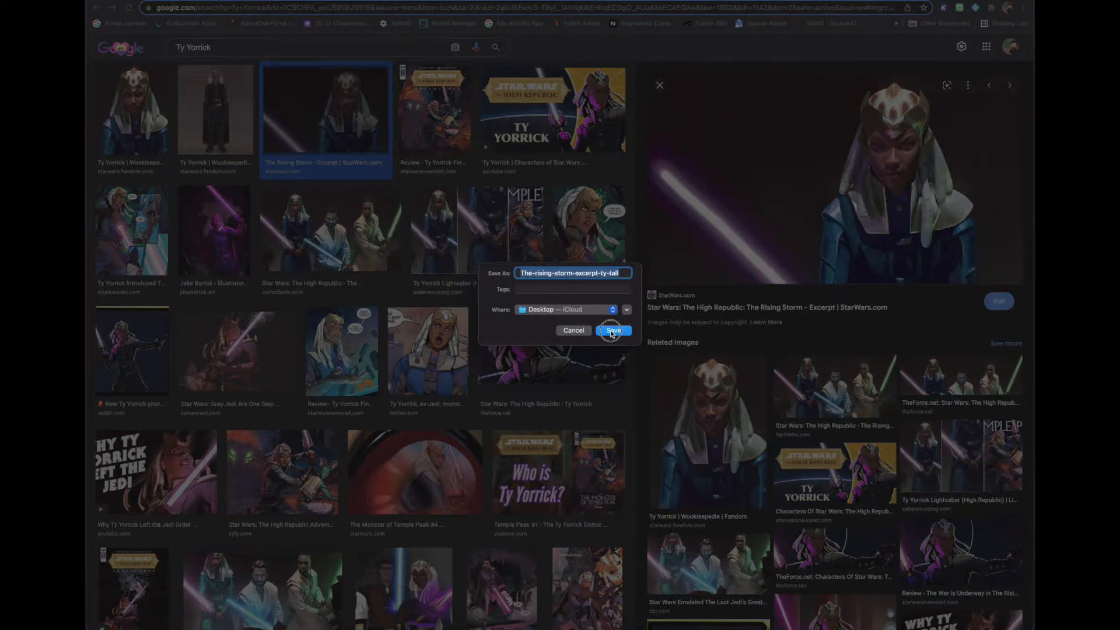
click(590, 356)
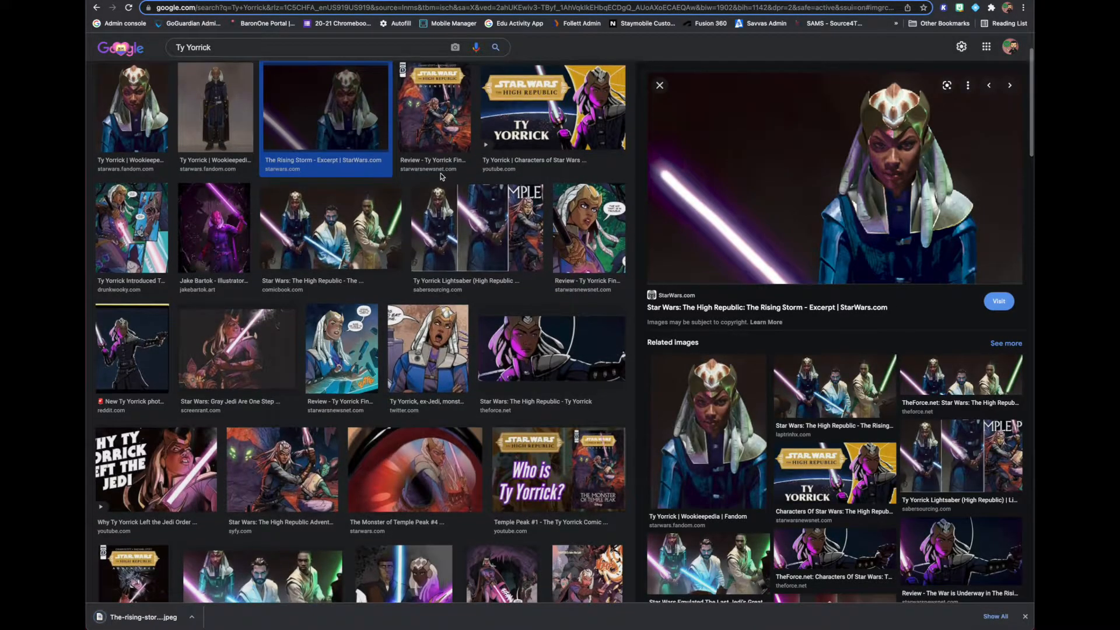
Switch to remove.bg and upload the downloaded Ty Yorrick JPEG for background removal
scroll(217, 365, up, 1)
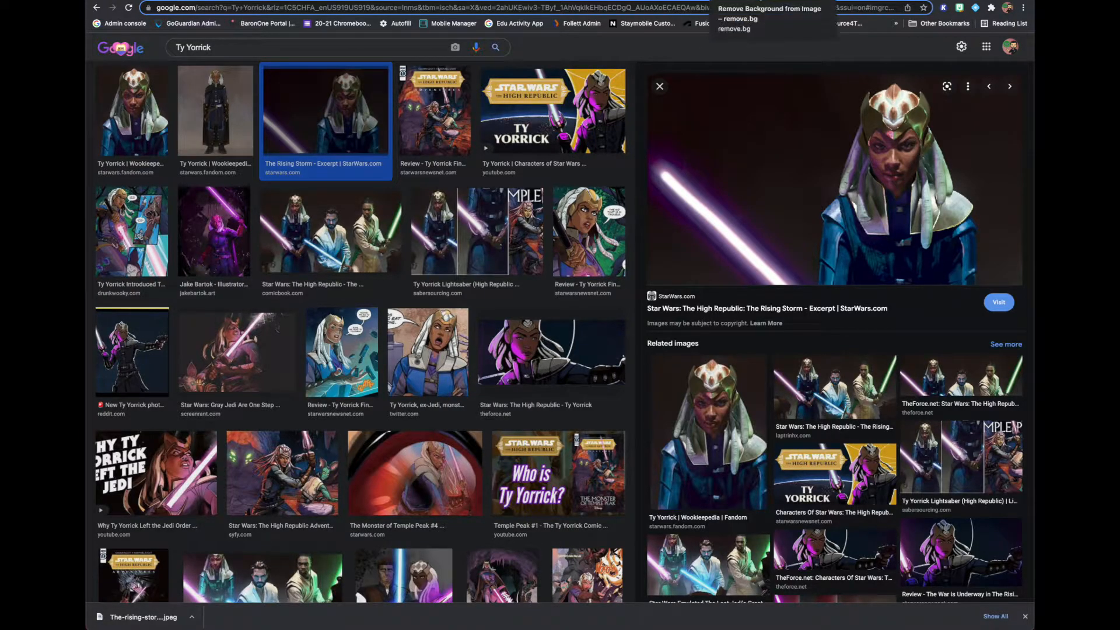
click(757, 1)
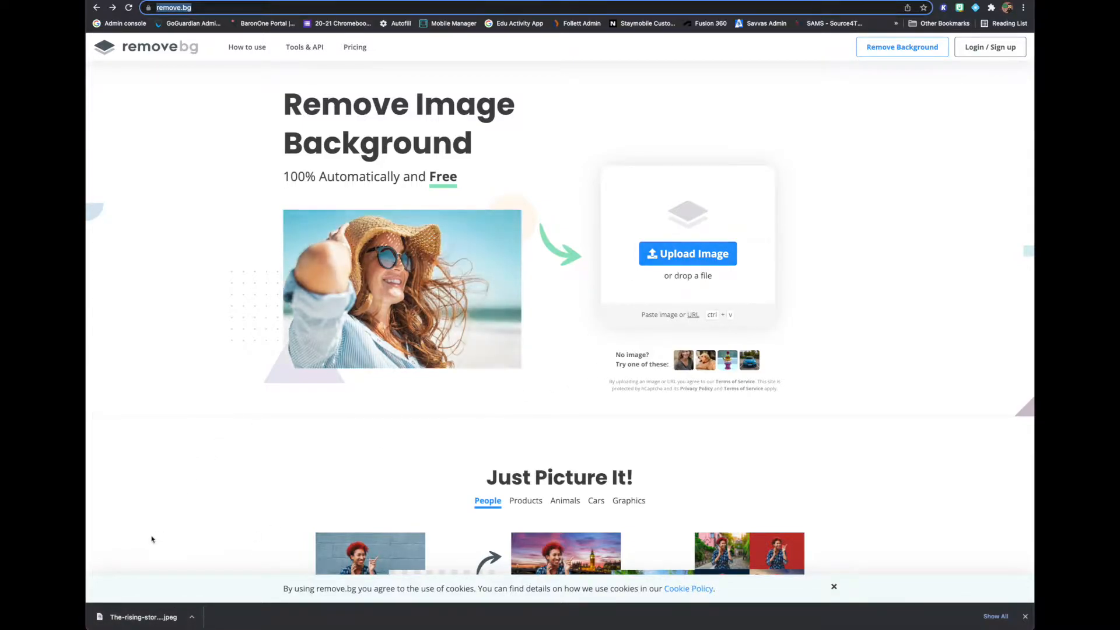
drag(135, 624, 540, 252)
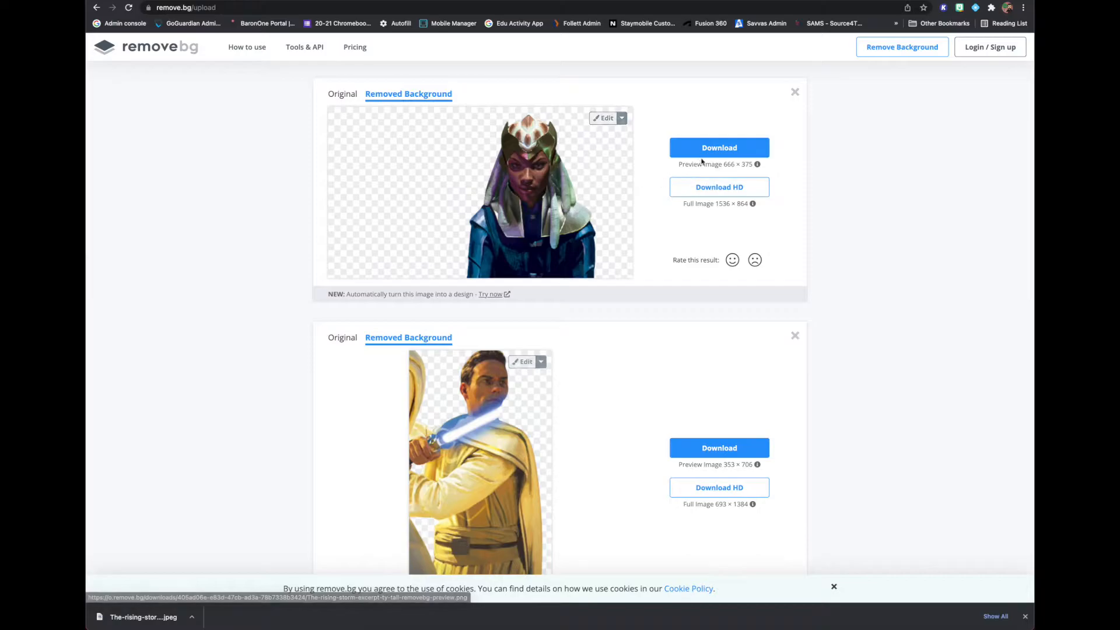
Open the Ty Yorrick cutout for editing and restore the purple lightsaber along its whole blade
scroll(606, 197, up, 1)
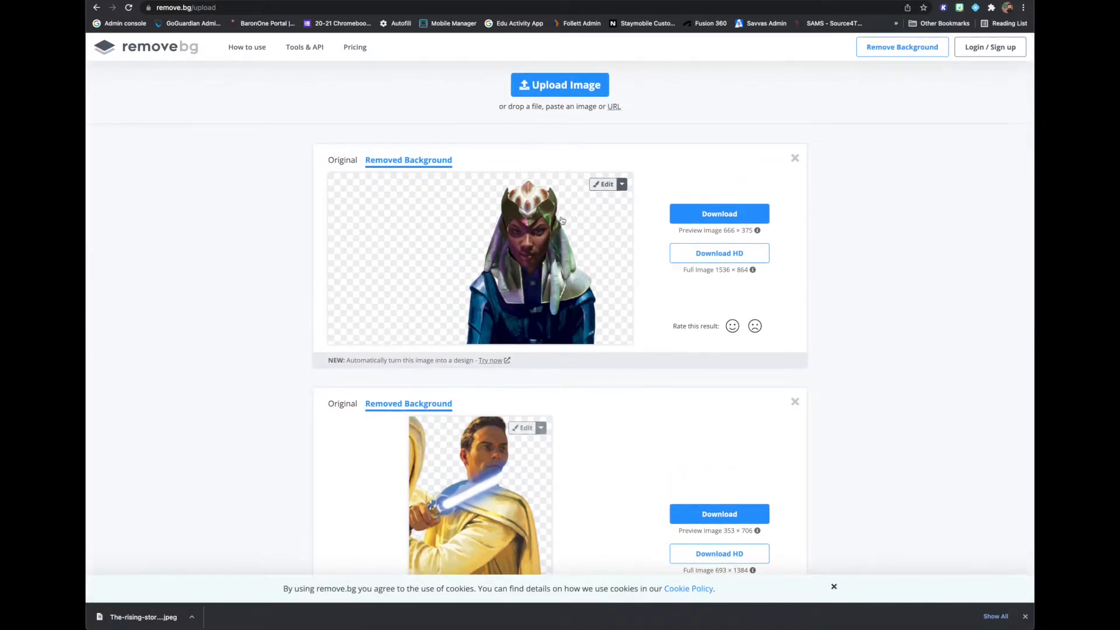
click(597, 188)
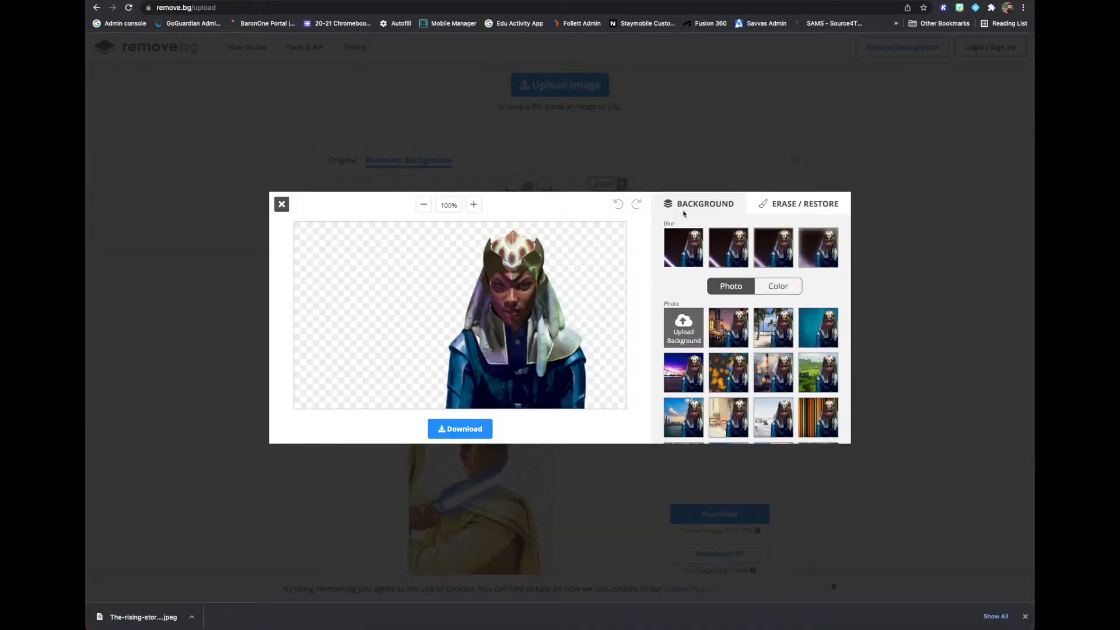
click(777, 205)
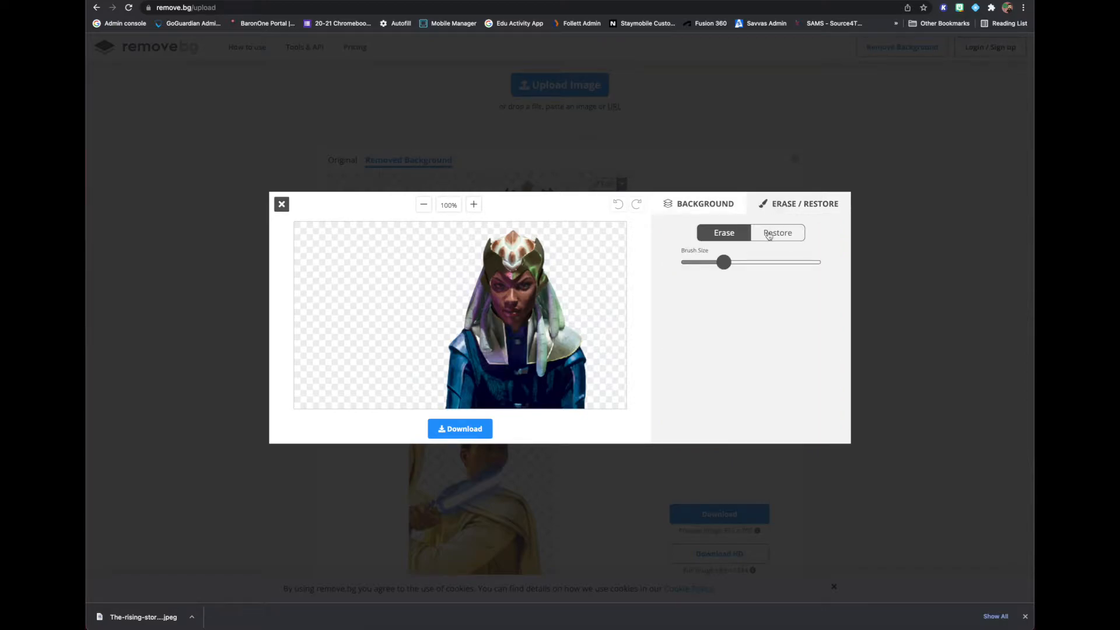
click(769, 235)
mouse_move(439, 404)
mouse_down()
mouse_move(375, 386)
mouse_move(420, 411)
mouse_move(296, 295)
mouse_up()
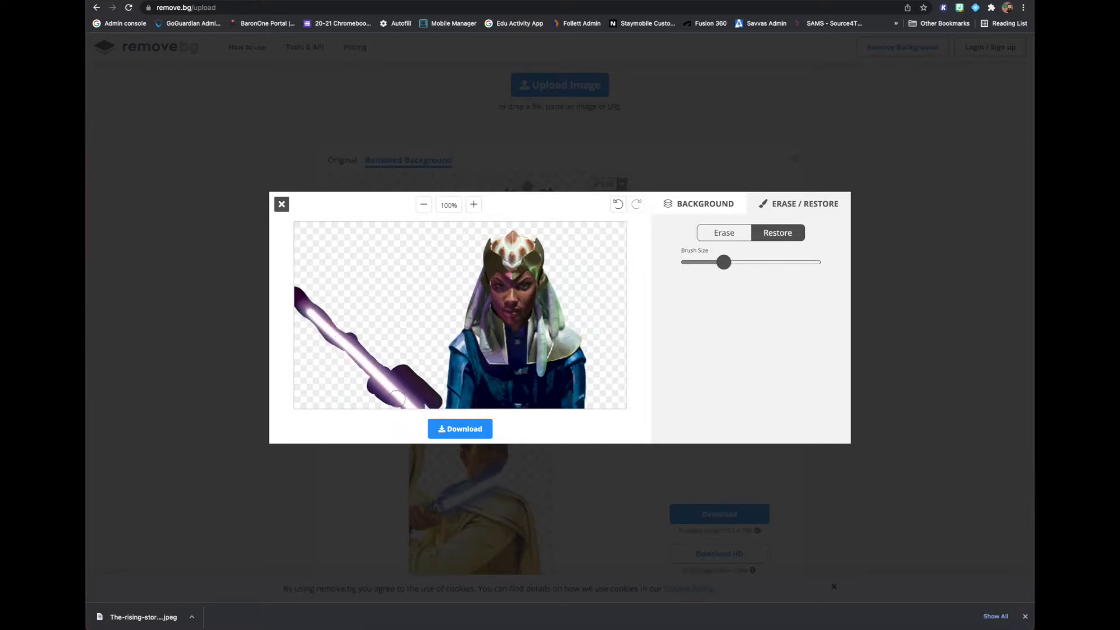
Erase the leftover dark background around the lightsaber's blade and tip, and reduce the brush size slightly
click(724, 239)
mouse_move(432, 389)
mouse_down()
mouse_move(433, 402)
mouse_move(408, 380)
mouse_move(373, 395)
mouse_up()
drag(305, 287, 297, 300)
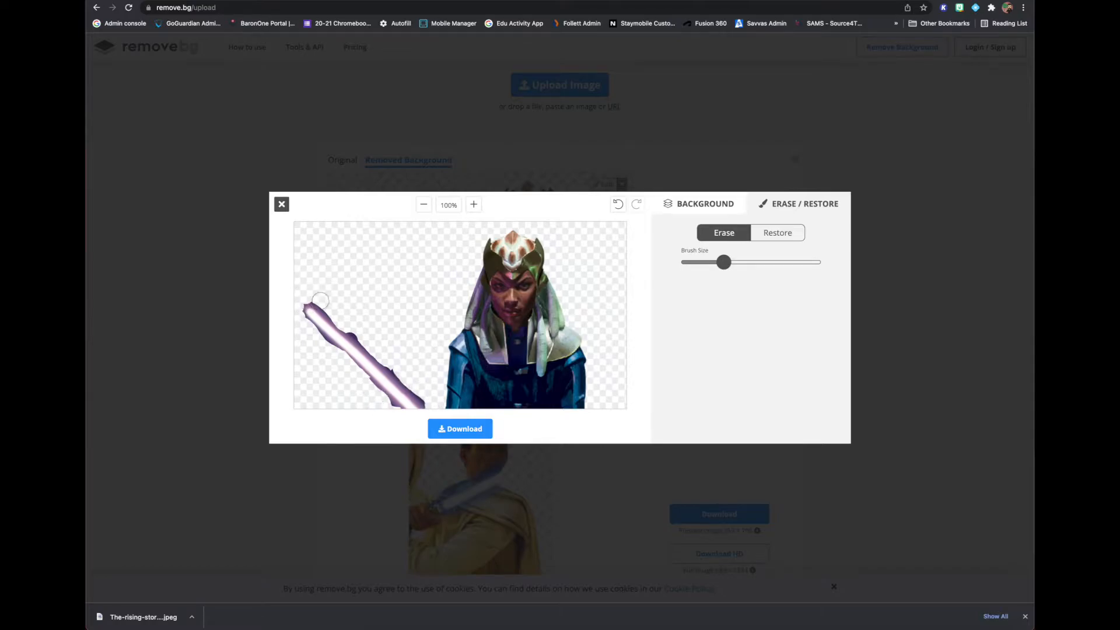
drag(723, 262, 714, 262)
Download the edited Ty Yorrick cutout and close its editor
click(463, 430)
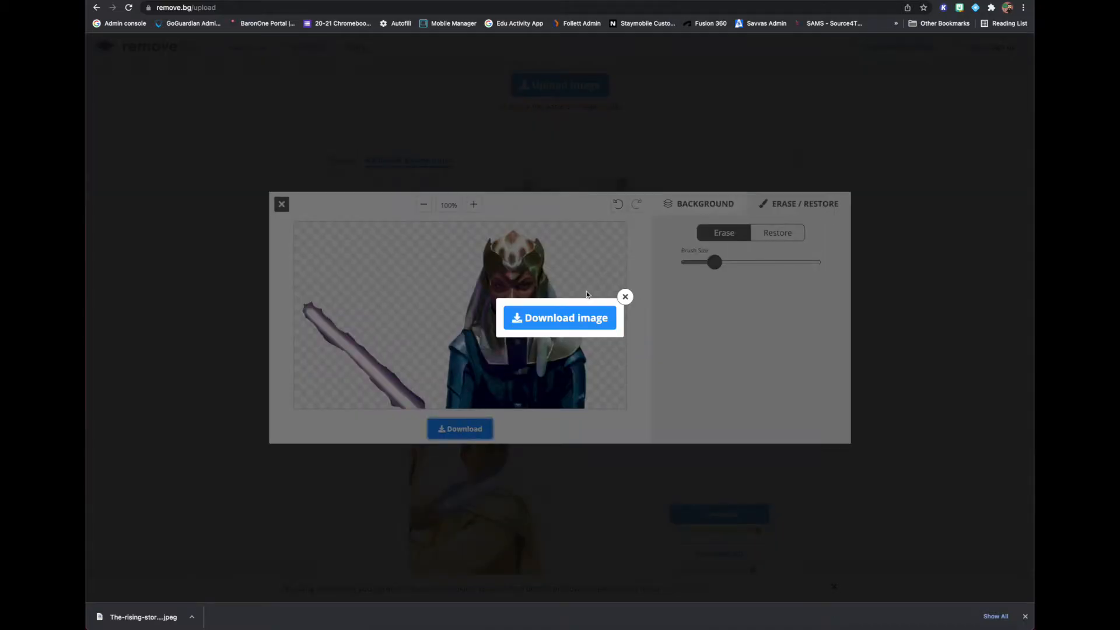
click(574, 319)
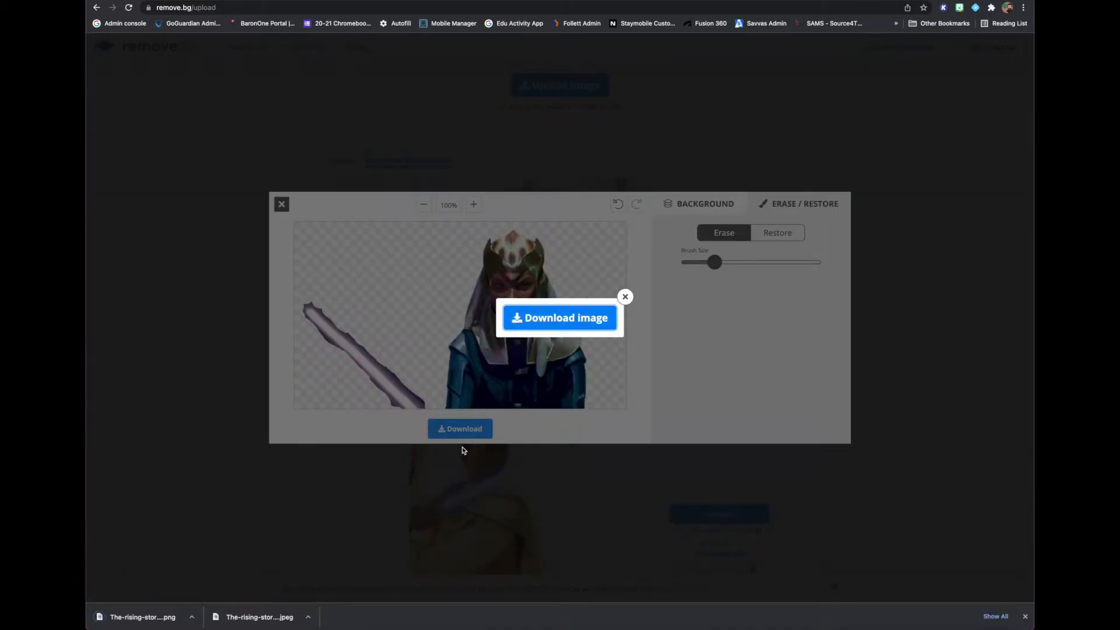
click(625, 297)
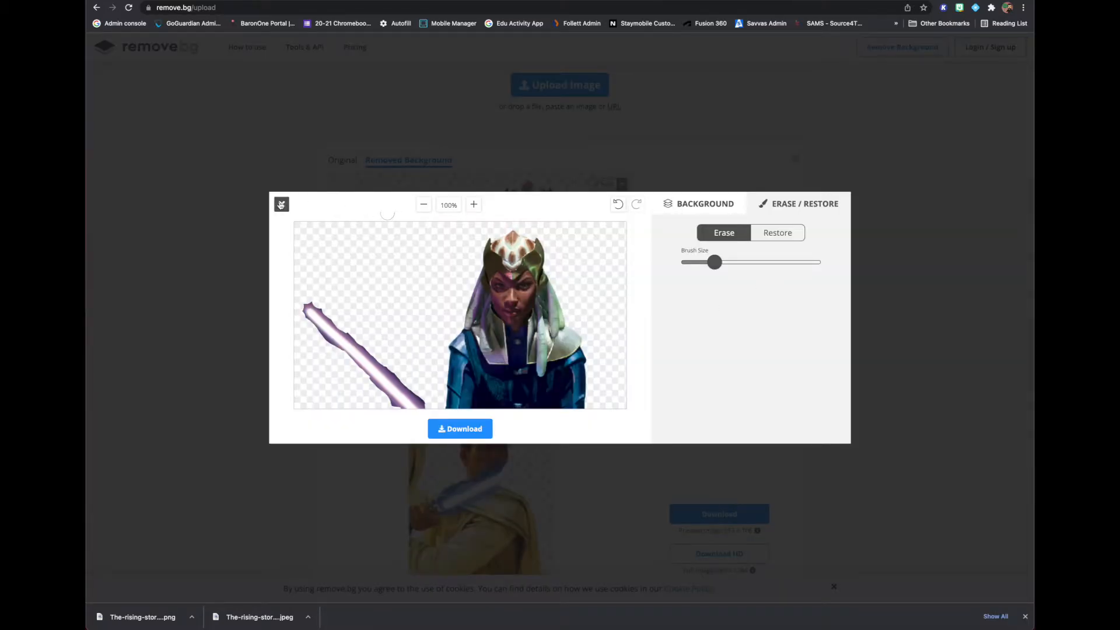
click(282, 204)
Open the Jedi cutout in yellow robes for editing and restore the missing end of his blue lightsaber
scroll(490, 332, down, 2)
scroll(490, 332, down, 3)
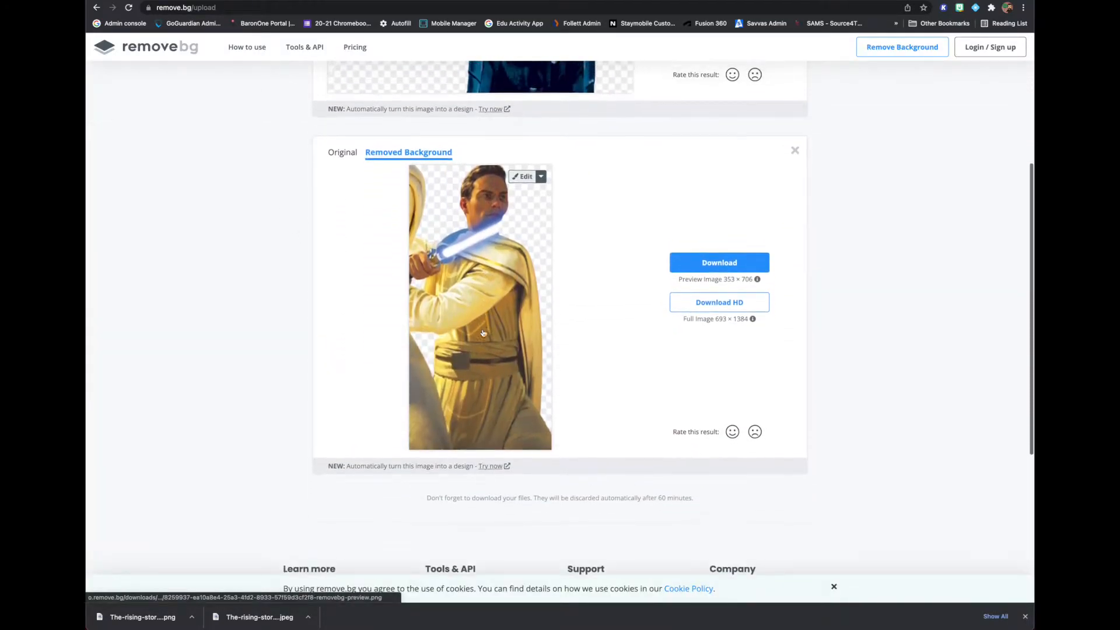
click(447, 268)
click(523, 187)
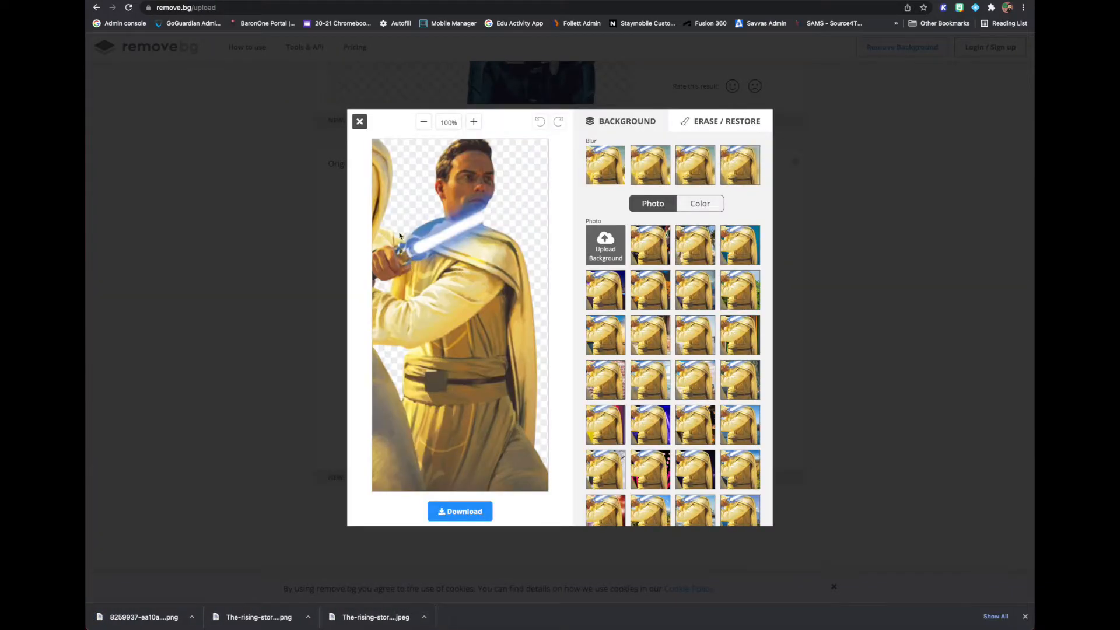
click(721, 122)
click(702, 152)
drag(487, 211, 545, 184)
Erase the second robed figure along the Jedi image's left edge and download the edited cutout
click(648, 151)
mouse_move(379, 173)
mouse_down()
mouse_move(380, 150)
mouse_move(370, 235)
mouse_move(387, 400)
mouse_move(373, 461)
mouse_up()
click(460, 511)
click(562, 318)
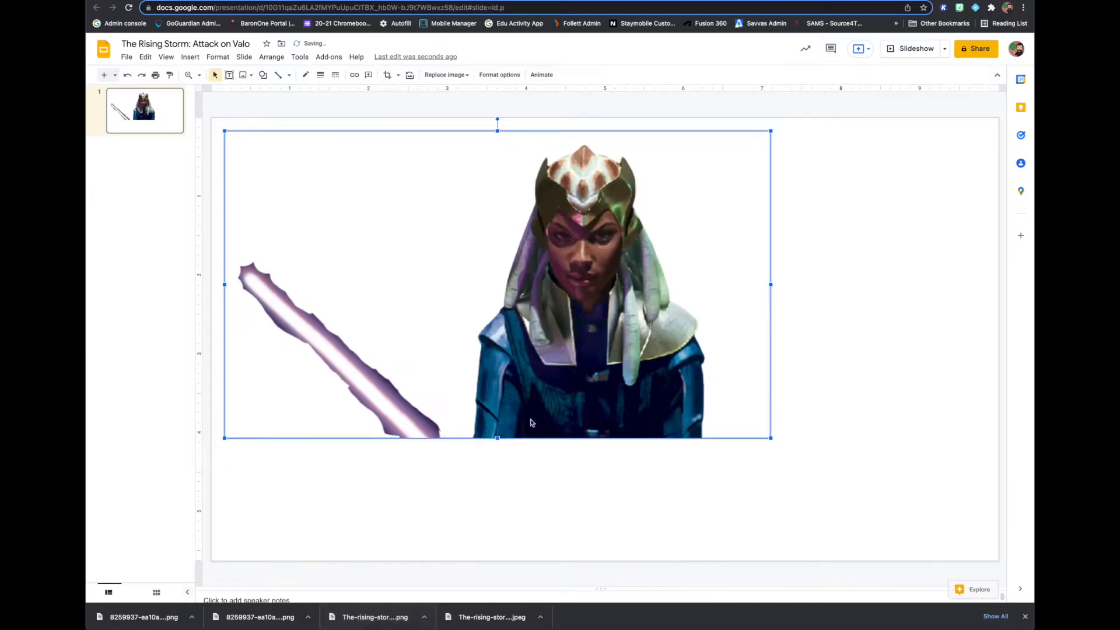
Add the edited Jedi cutout to the Google Slides slide, and shrink Ty Yorrick into the slide's lower-right area
drag(144, 617, 759, 475)
drag(454, 261, 686, 385)
drag(770, 442, 772, 419)
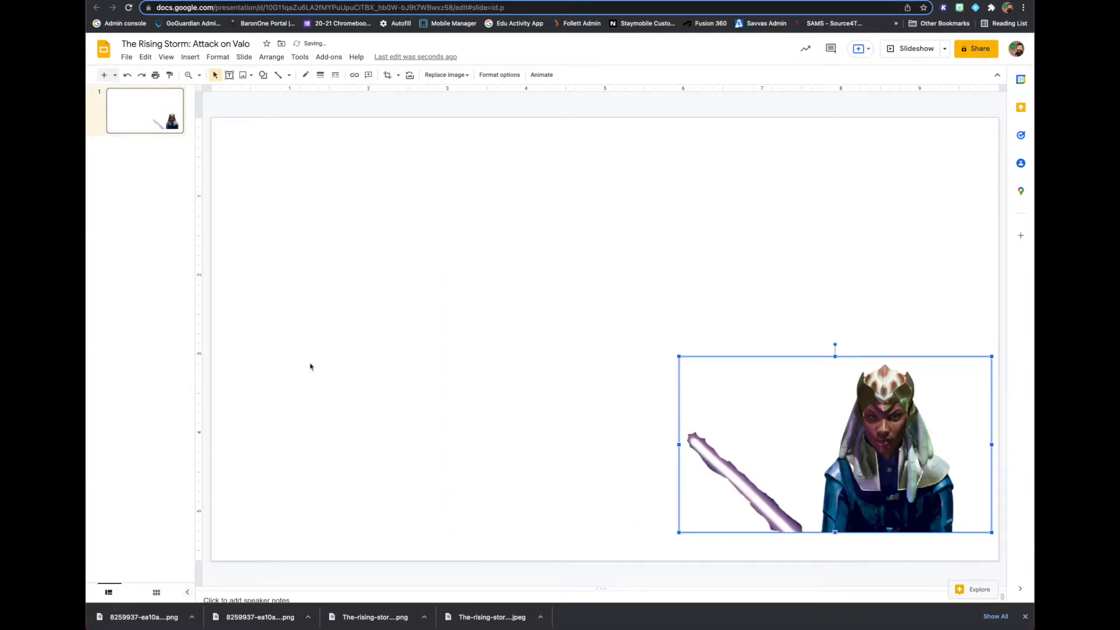
Shrink the Jedi cutout into the slide's lower-left corner and align Ty Yorrick with the lower-right corner
drag(504, 327, 273, 330)
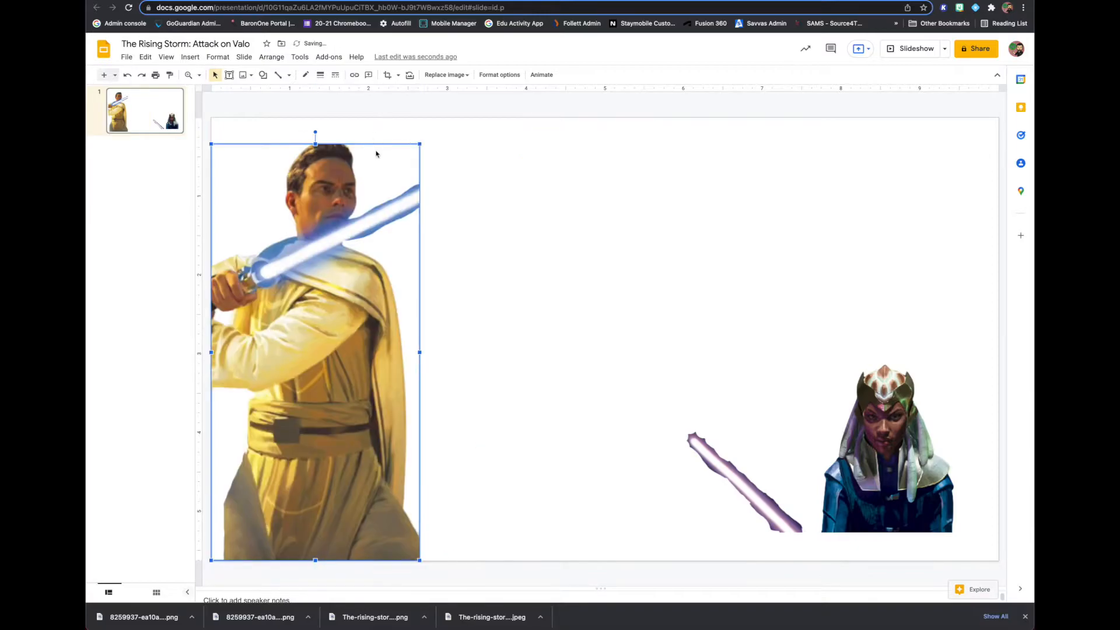
drag(421, 144, 313, 382)
drag(840, 427, 850, 459)
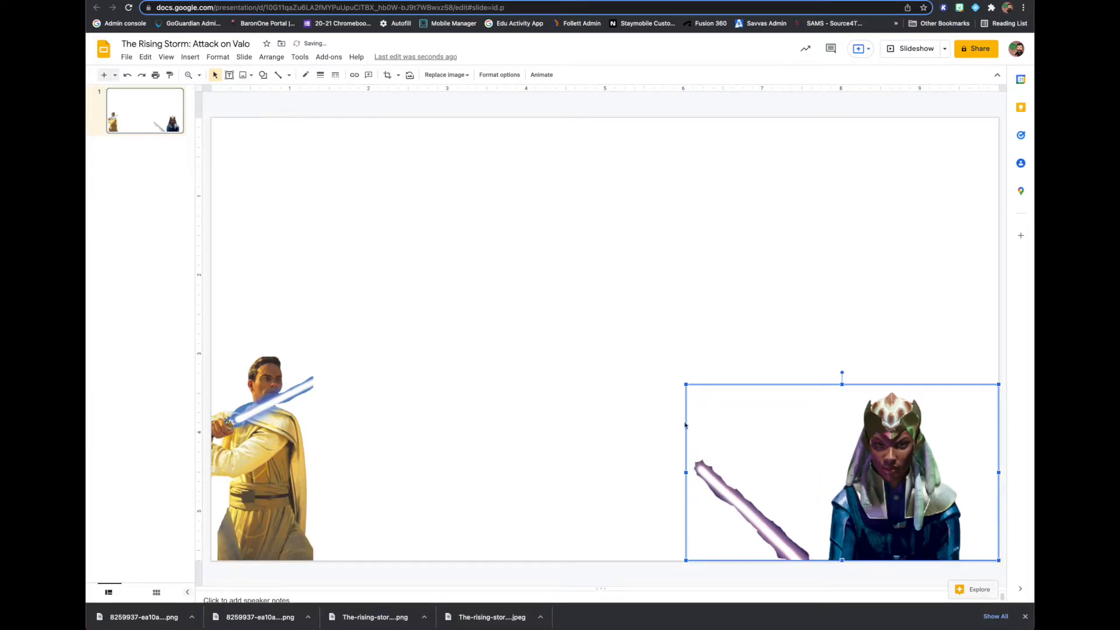
Enlarge the Jedi cutout to about three quarters of the slide's height and raise Ty Yorrick to mid-slide
click(278, 431)
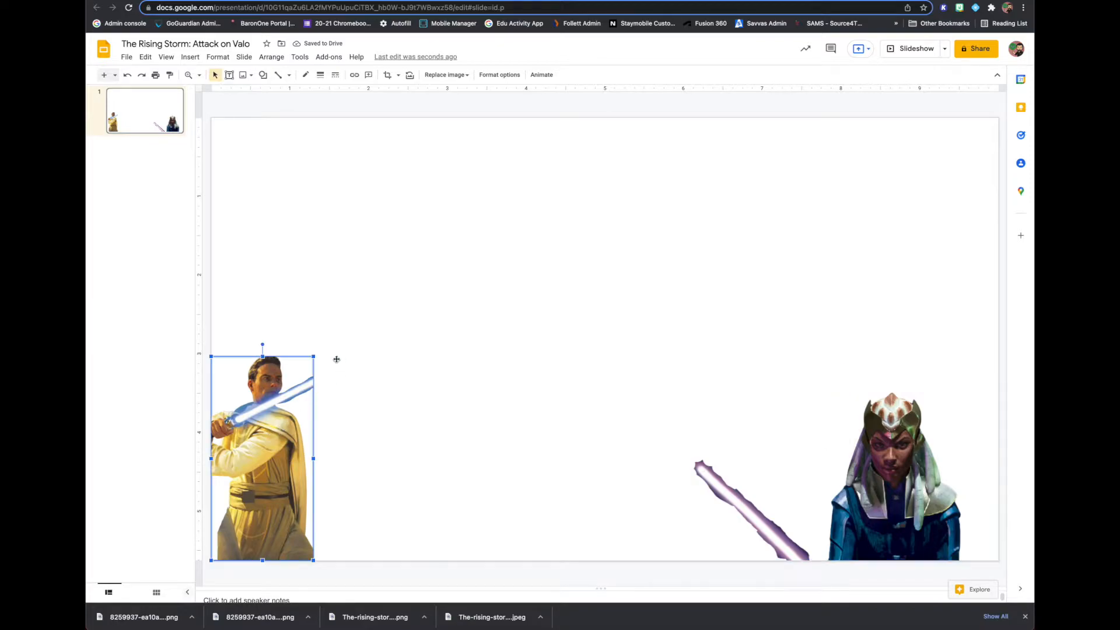
drag(314, 356, 365, 336)
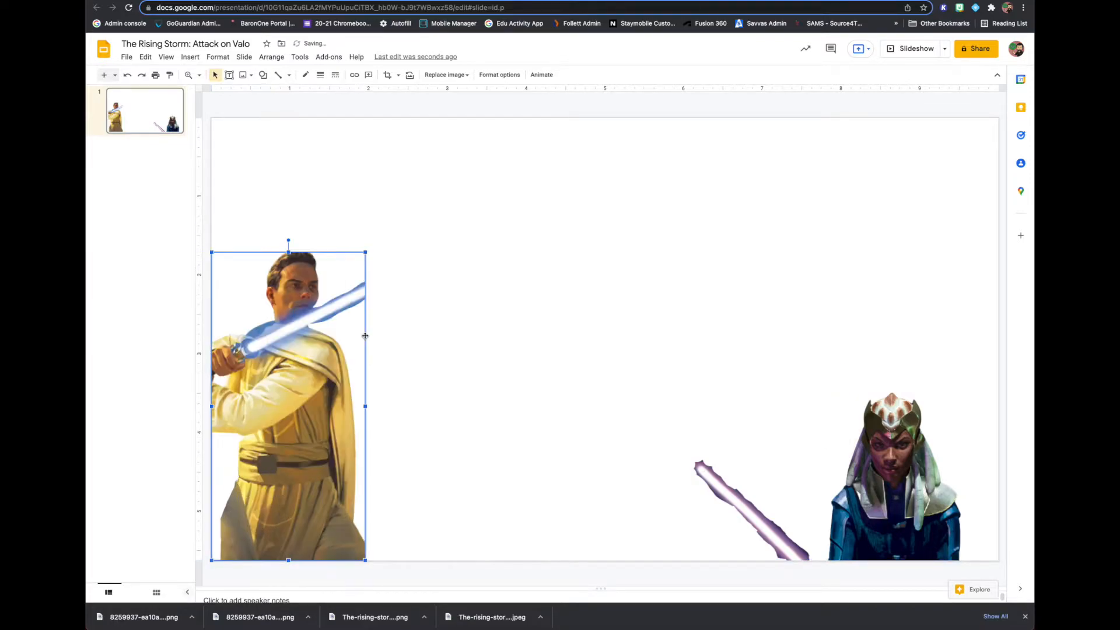
drag(365, 254, 372, 237)
drag(896, 476, 822, 347)
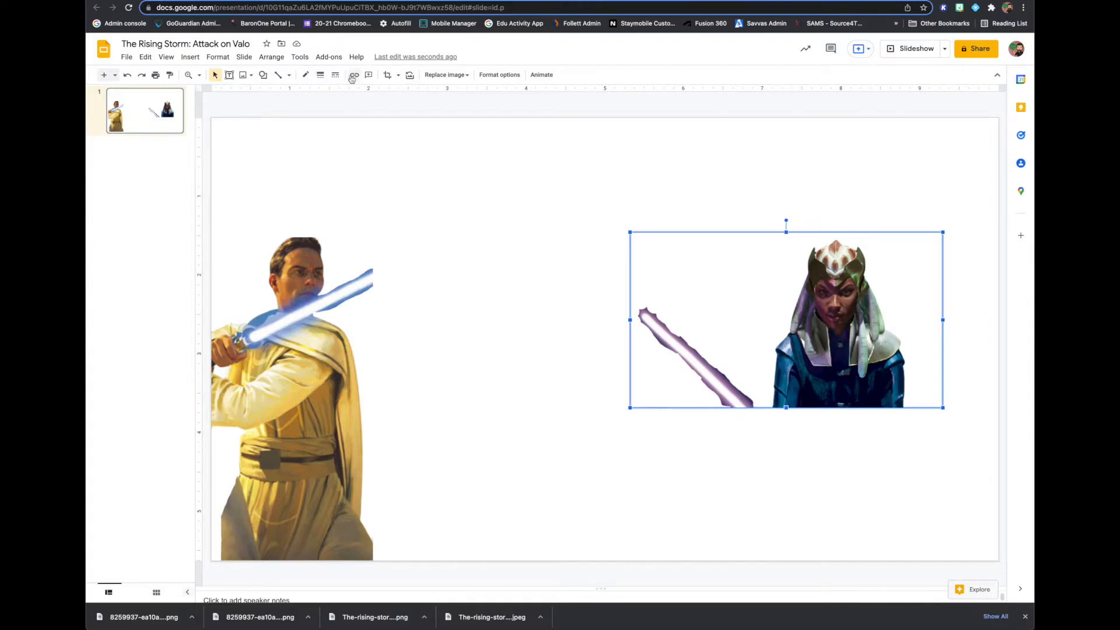
Search Google Images for "bantha" and save the Wookieepedia picture of the standing bantha on a white background
click(140, 0)
text(bantha)
key(Return)
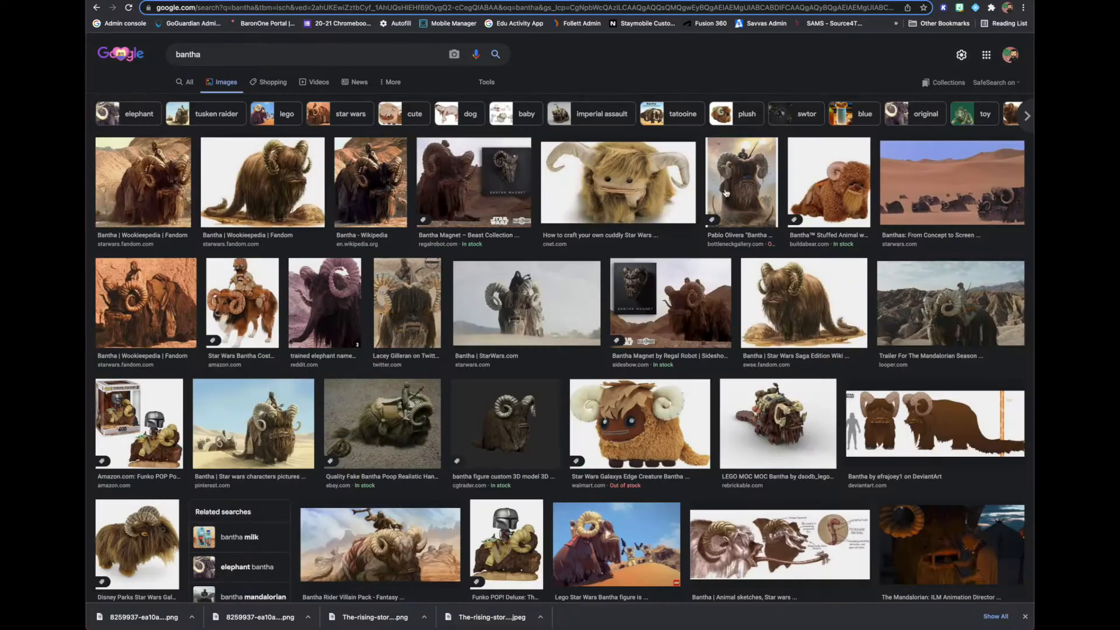
click(262, 180)
right_click(886, 224)
click(919, 308)
click(617, 332)
Add the downloaded bantha picture to the Google Slides slide near the bottom centre and flip it horizontally
click(233, 1)
drag(136, 617, 649, 510)
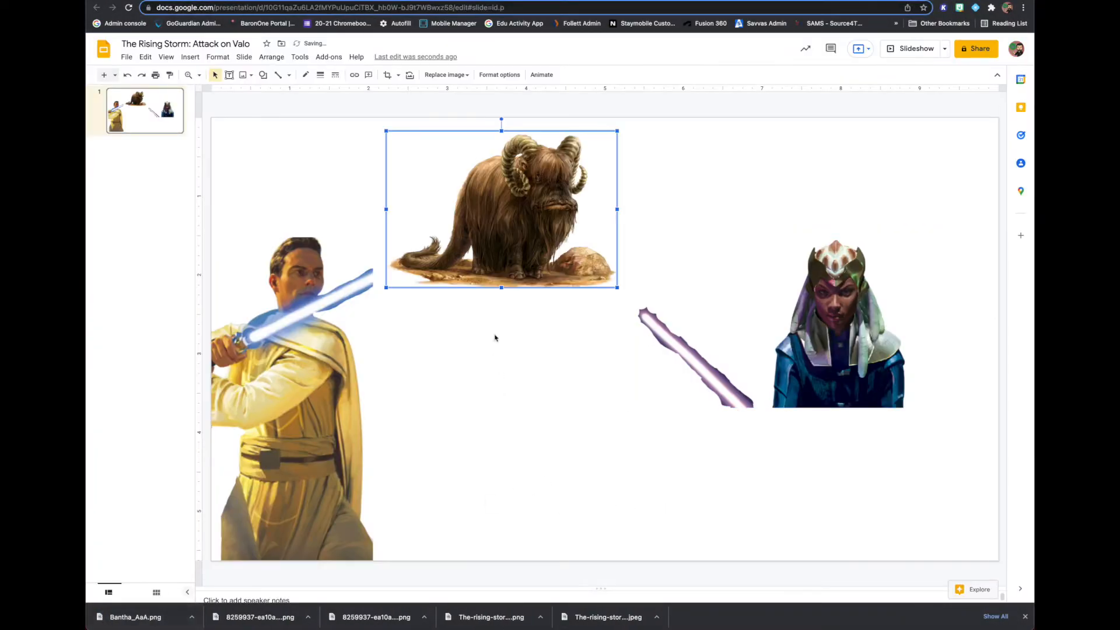
drag(512, 271, 609, 506)
right_click(608, 446)
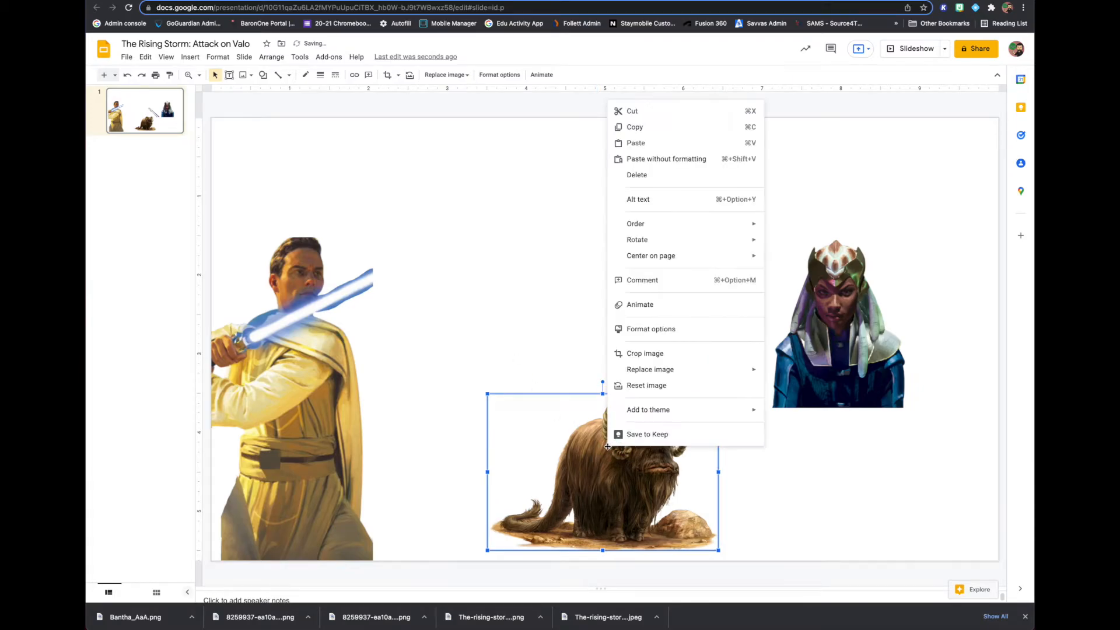
mouse_move(757, 242)
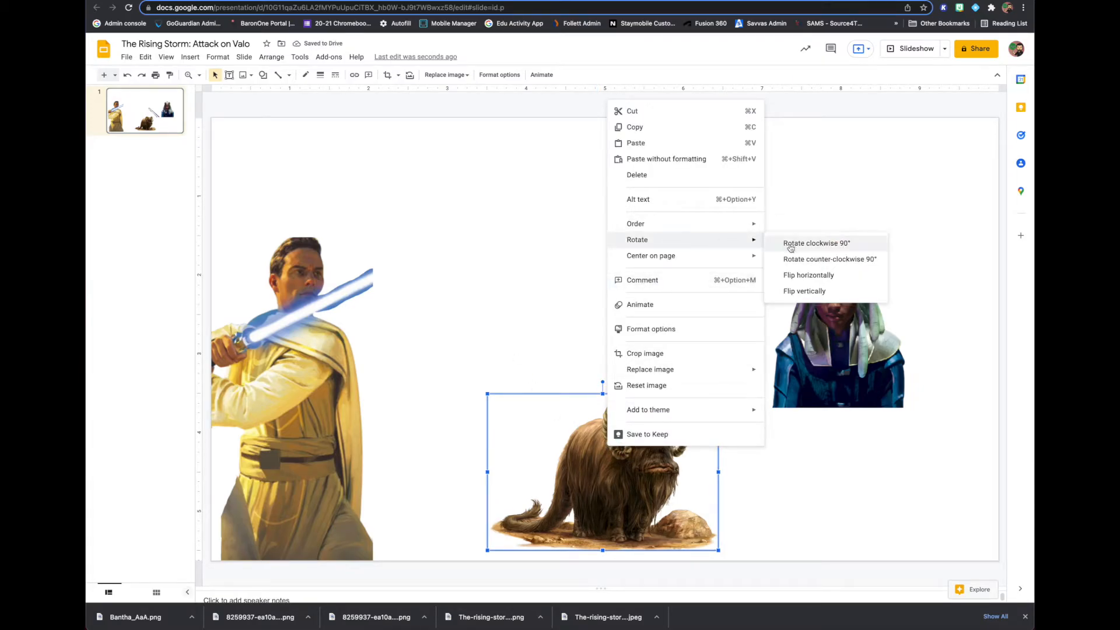
click(793, 274)
Enlarge the bantha and position it below Ty Yorrick, overhanging the slide's lower edge
drag(620, 485, 771, 488)
drag(875, 397, 962, 355)
drag(797, 428, 675, 450)
drag(854, 381, 1030, 308)
drag(675, 408, 595, 412)
drag(656, 452, 628, 445)
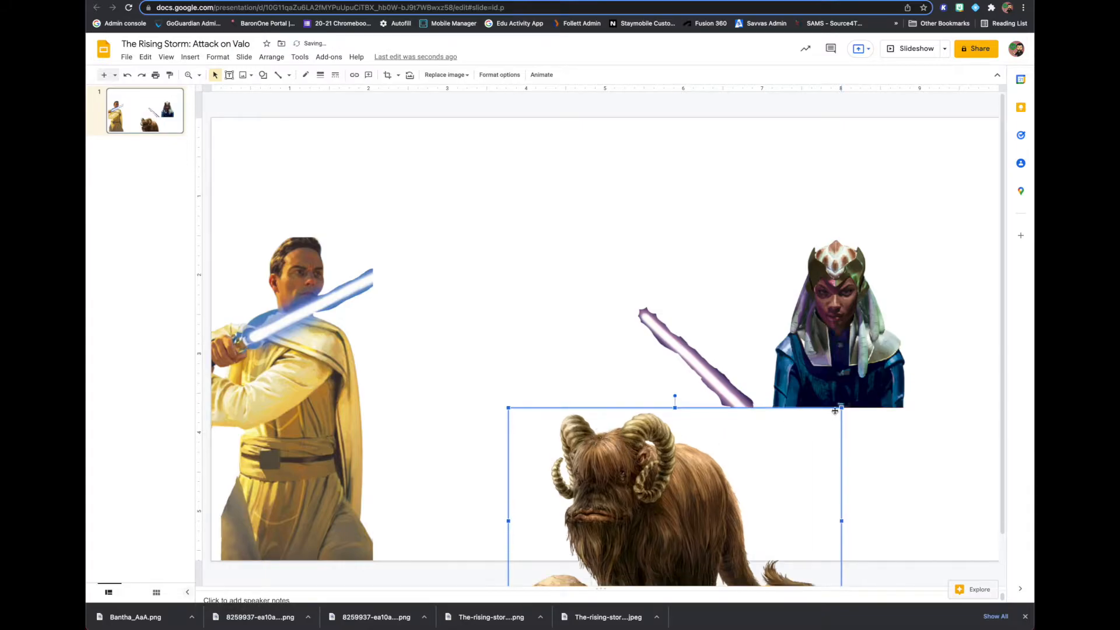
Enlarge the bantha further and fit it beneath Ty Yorrick as her mount, running past the slide's lower and right edges
drag(842, 406, 1001, 309)
drag(569, 471, 408, 472)
drag(680, 407, 931, 238)
drag(773, 463, 775, 463)
drag(705, 441, 765, 466)
drag(746, 456, 763, 475)
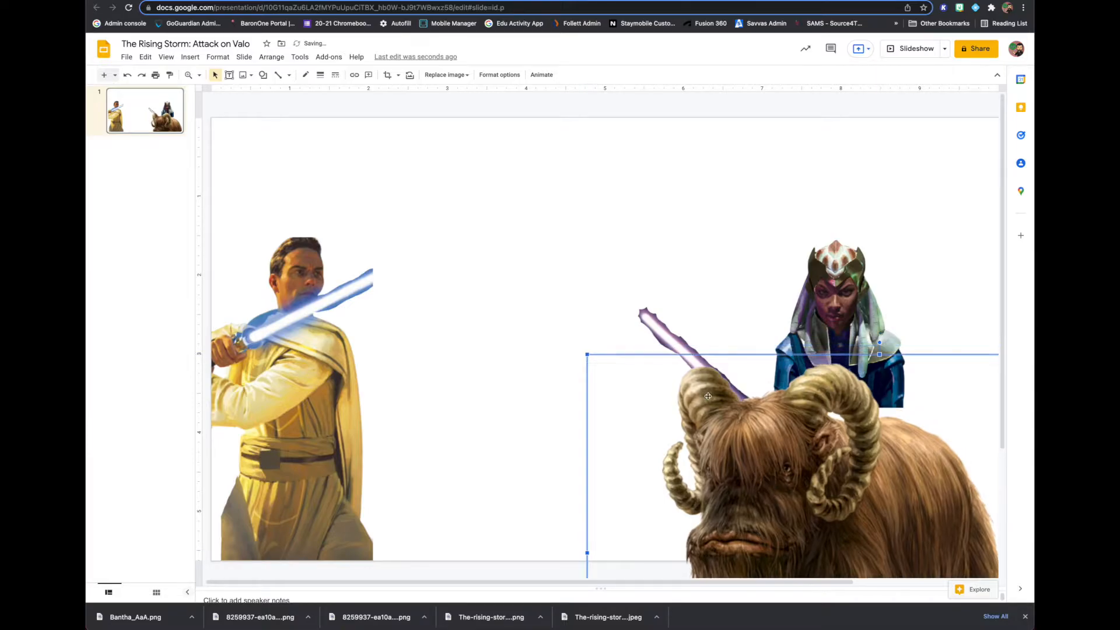
drag(589, 353, 549, 326)
drag(688, 410, 704, 420)
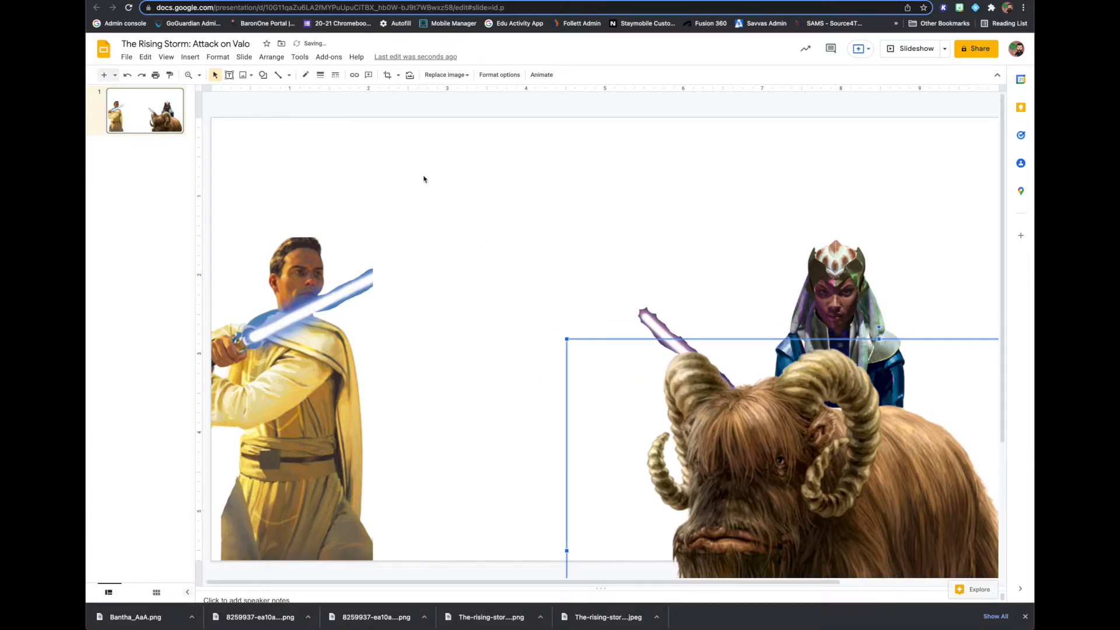
Crop the bantha image's overhanging parts to the slide's bottom and right edges
scroll(649, 246, right, 3)
scroll(630, 243, down, 3)
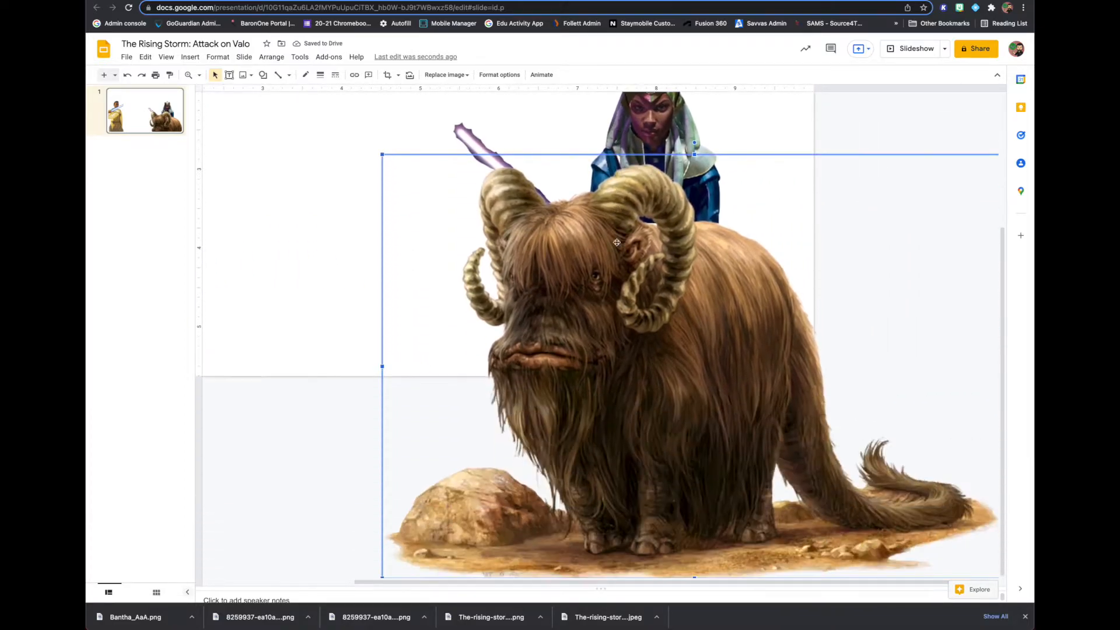
click(388, 74)
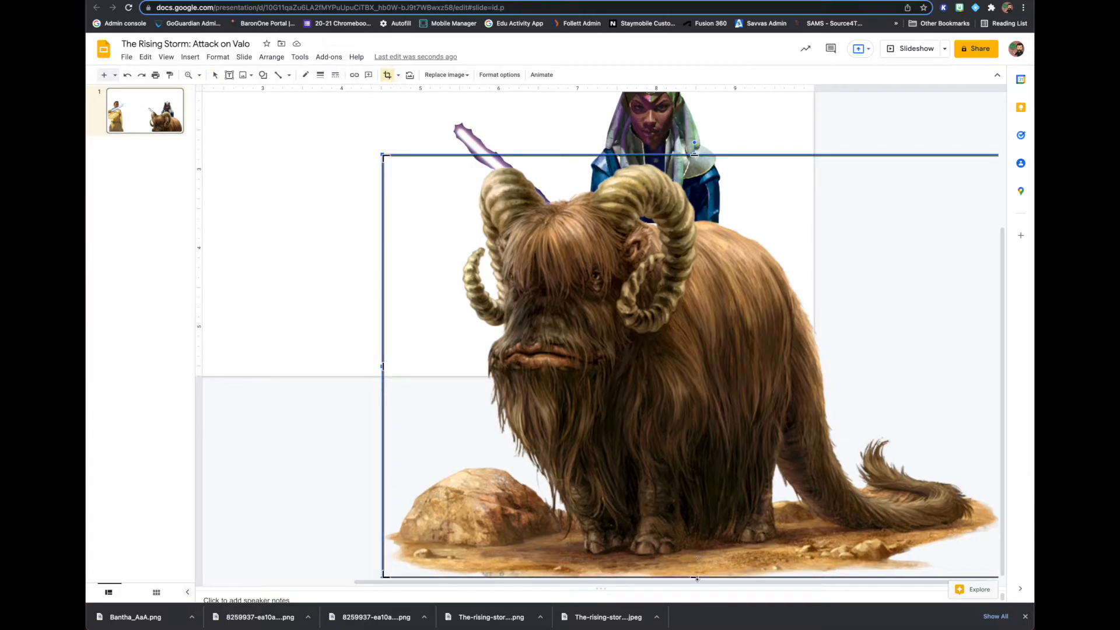
drag(696, 576, 694, 375)
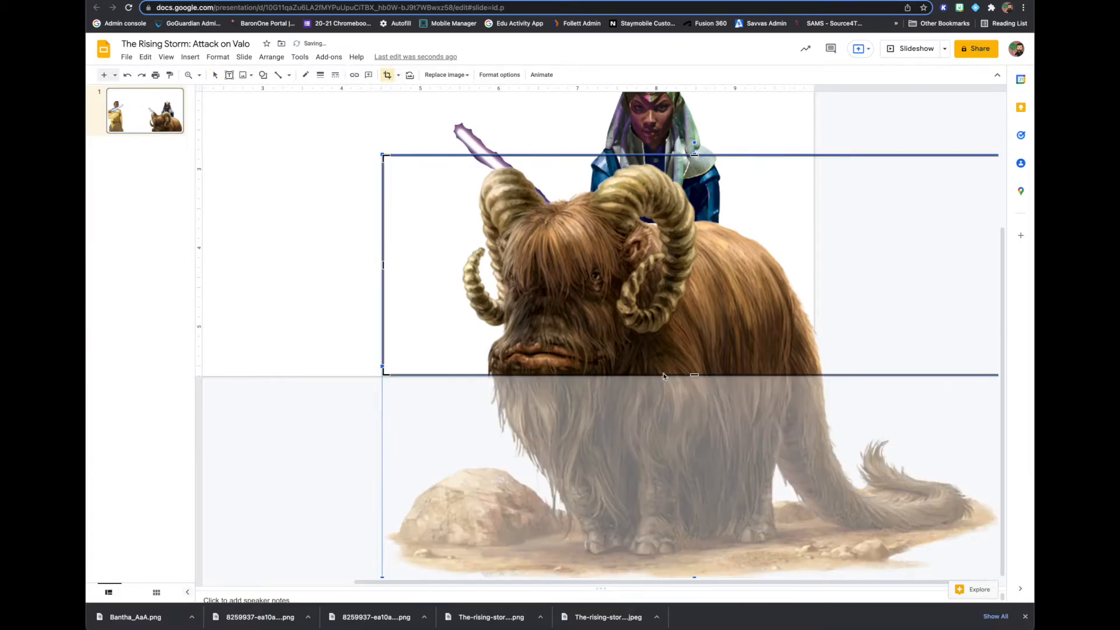
drag(998, 266, 803, 270)
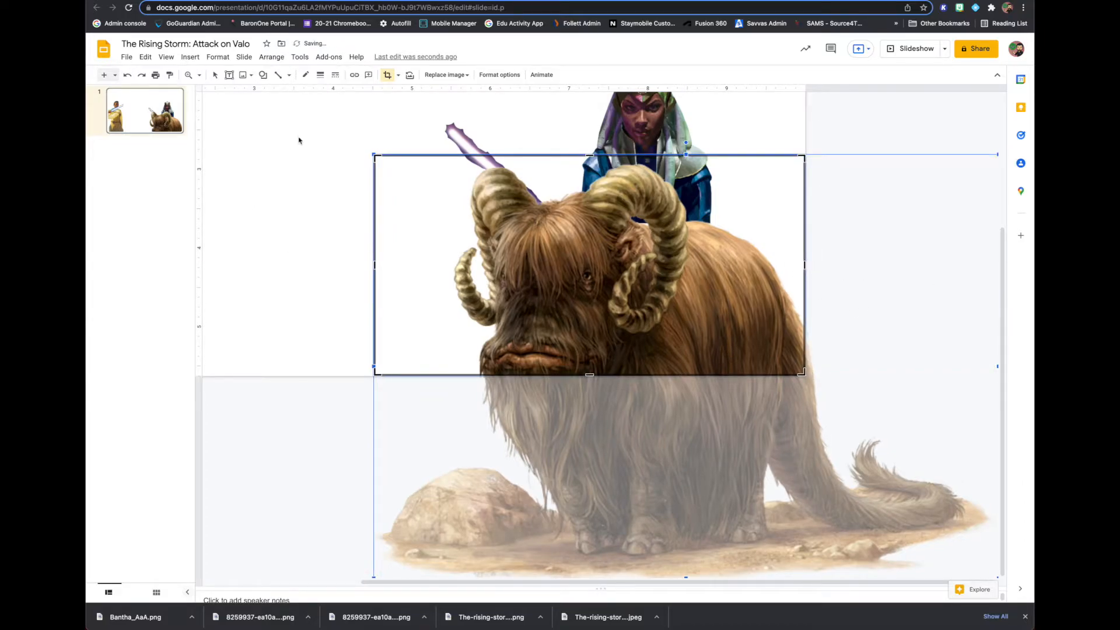
key(Return)
scroll(560, 210, up, 3)
scroll(534, 219, left, 3)
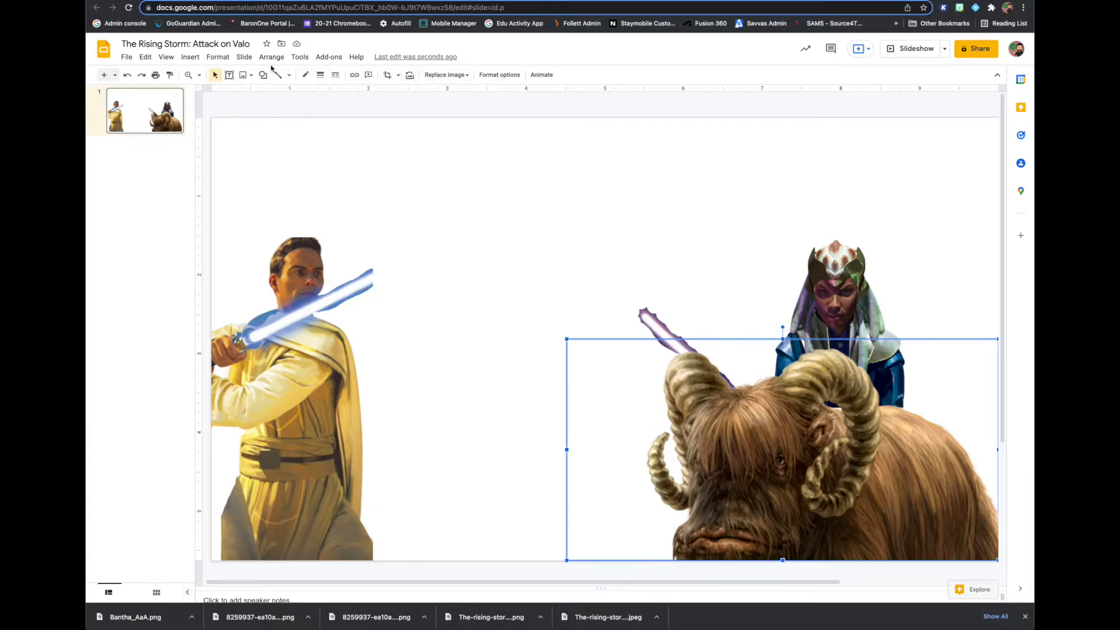
Draw a rounded rectangular speech callout above and beside Elzar Mann and point its tail at his face
click(190, 56)
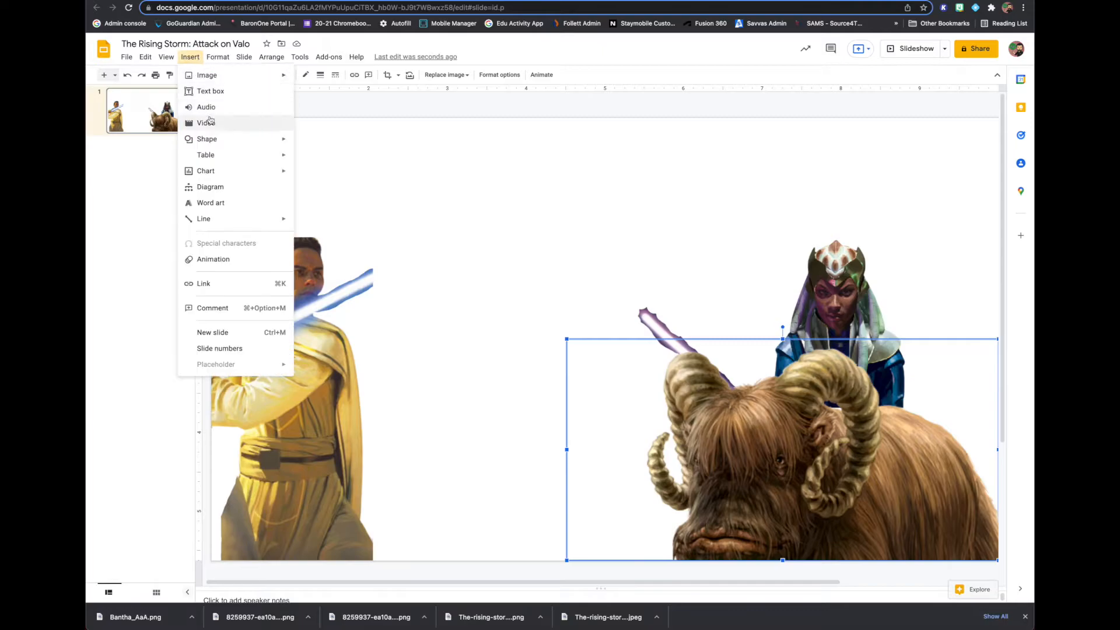
mouse_move(251, 139)
mouse_move(347, 174)
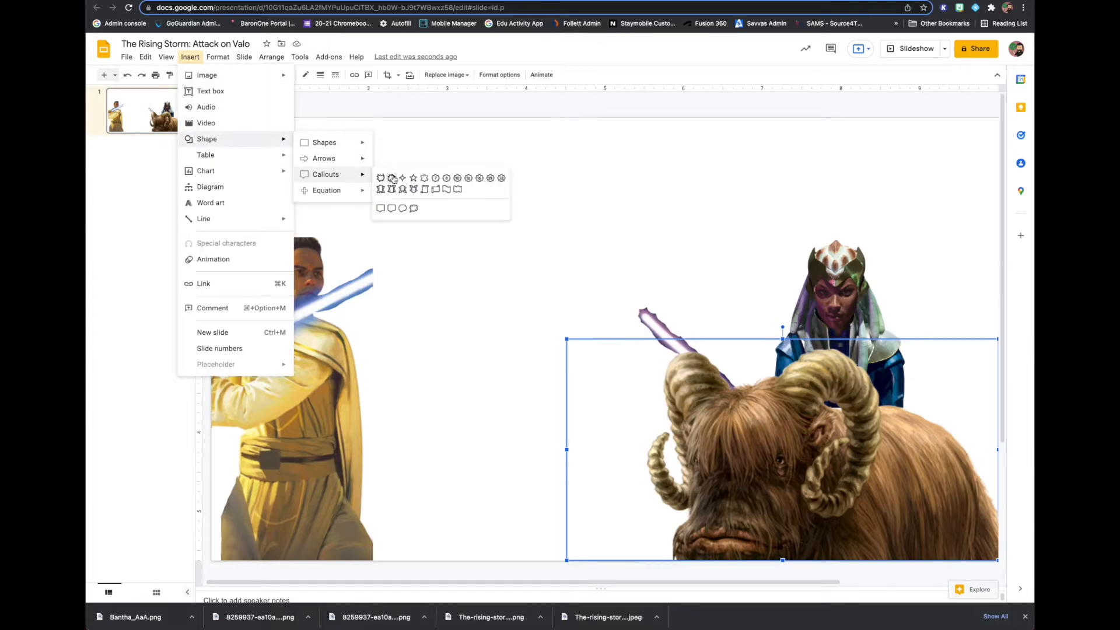
click(391, 209)
drag(363, 143, 542, 228)
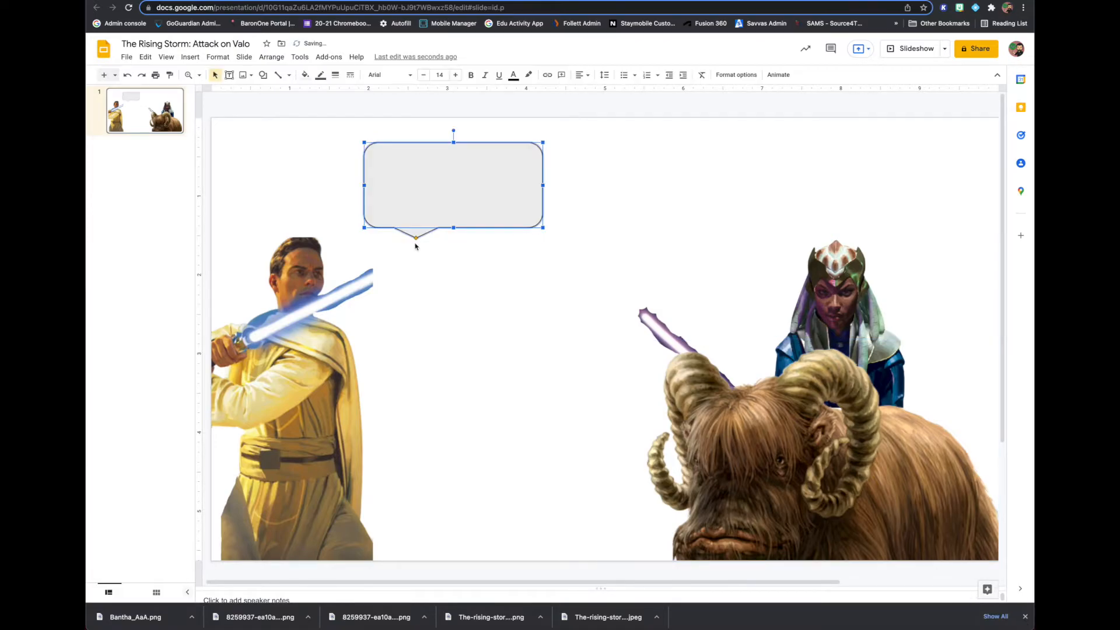
drag(414, 238, 349, 262)
Fill Elzar Mann's callout with "We need to save the dragons and stop them from eating everyone."
double_click(448, 176)
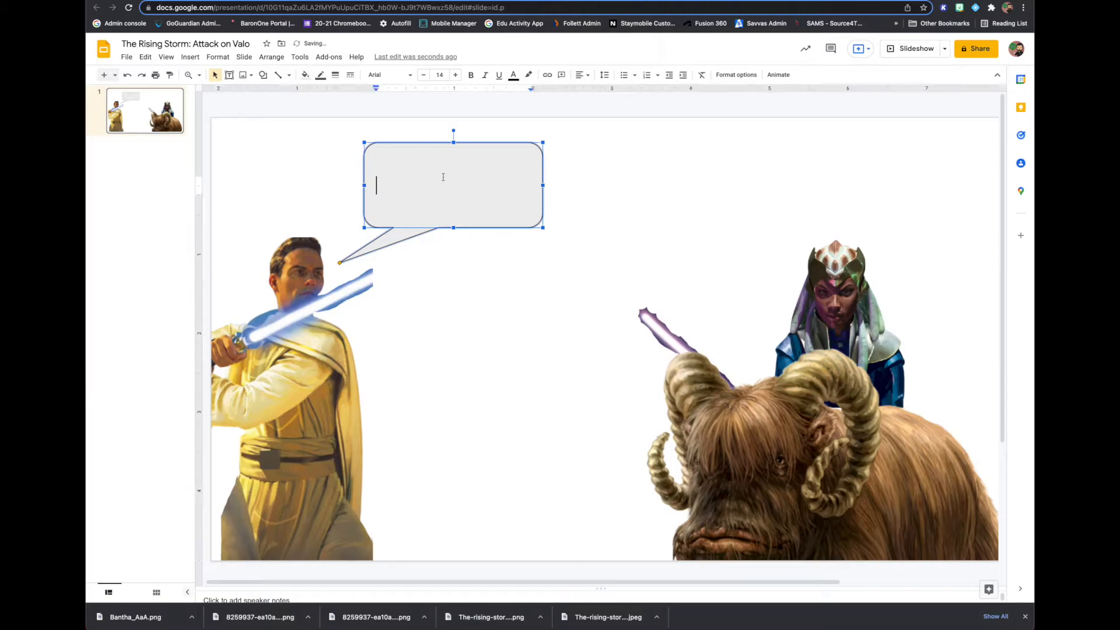
text(We need to save the dragons and stop them from eating everyone.)
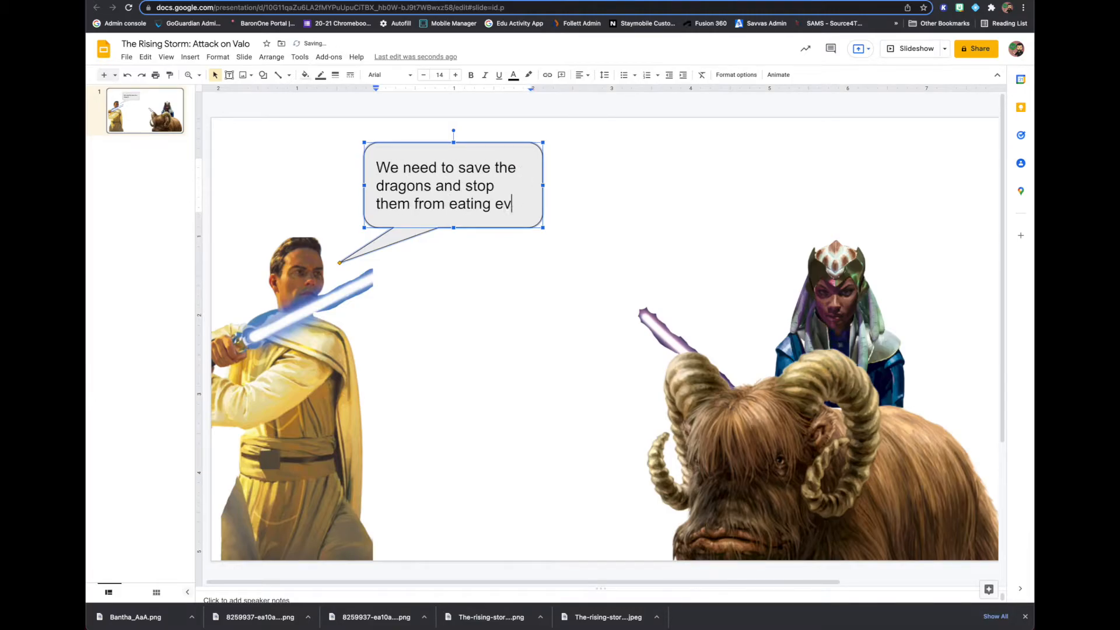
click(700, 262)
Duplicate the speech callout, place the copy above Ty Yorrick and point its tail at her face
click(471, 153)
key(super+c)
key(super+v)
drag(471, 155, 733, 139)
drag(614, 259, 788, 305)
Replace the text in Ty Yorrick's callout with "What do you think I'm doing?"
key(Return)
text(What do you think I'm doing? I'm)
key(BackSpace)
key(BackSpace)
key(BackSpace)
key(BackSpace)
click(595, 250)
Start a custom gradient for the slide background and add a cornflower blue stop at its middle
click(190, 58)
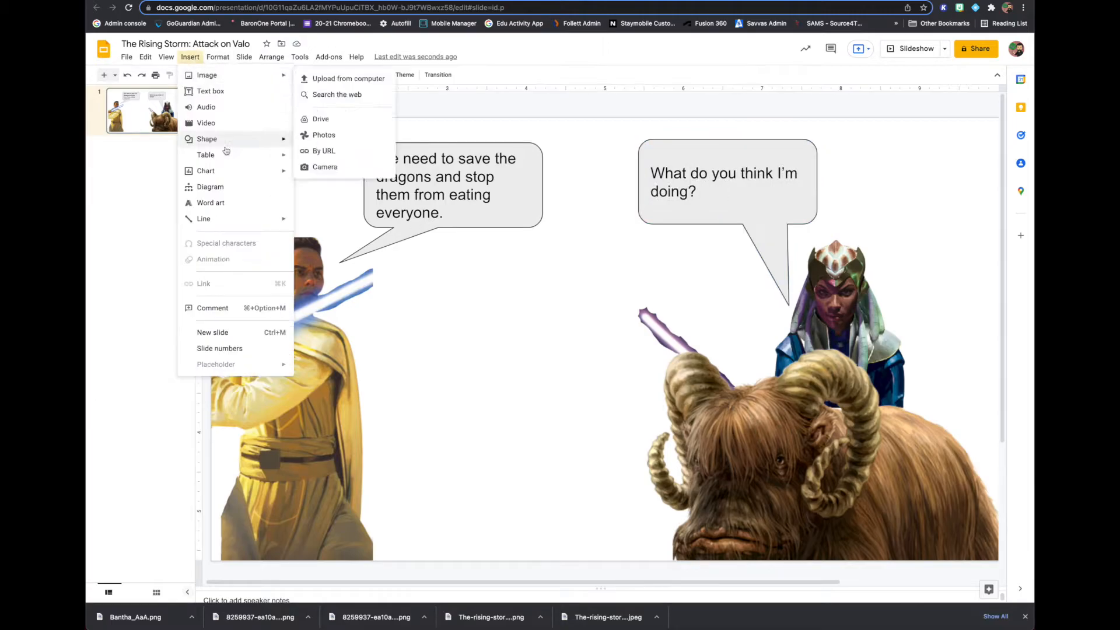
mouse_move(244, 57)
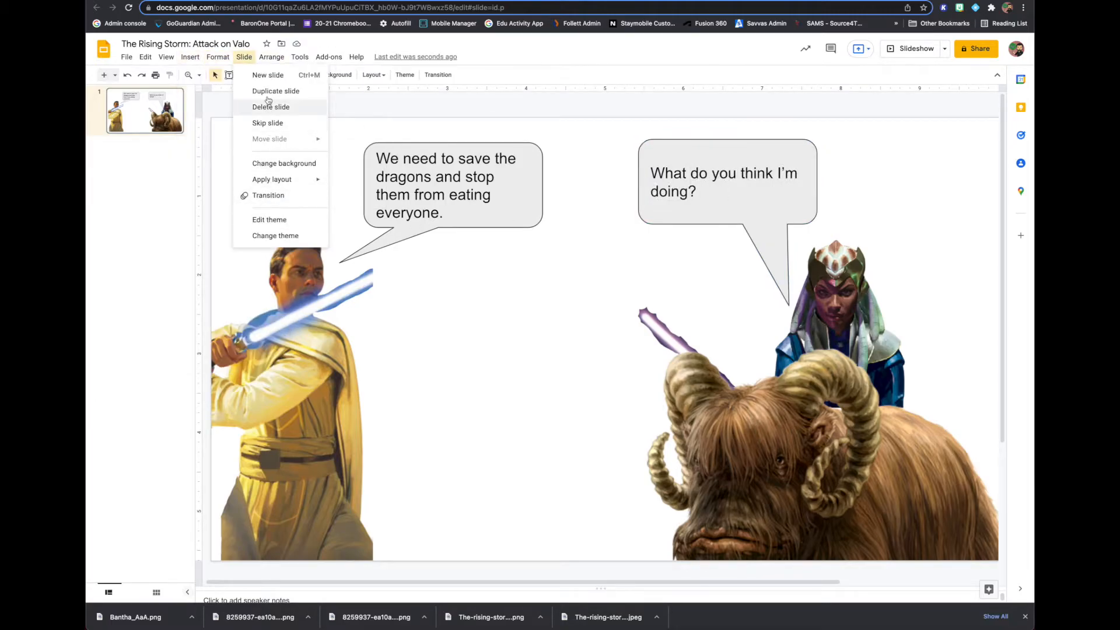
click(276, 167)
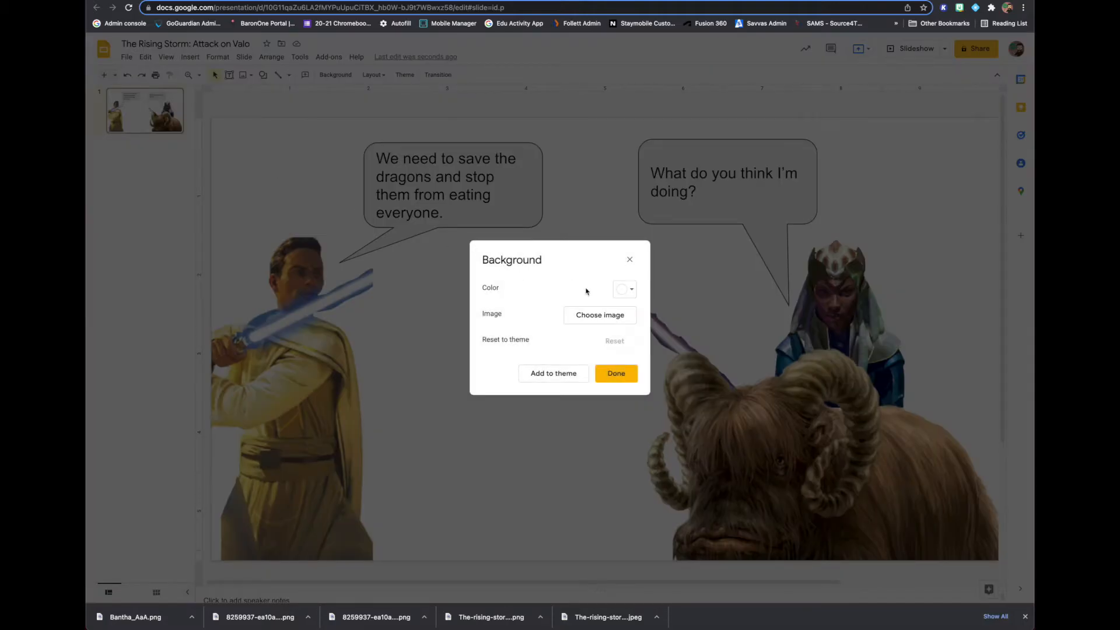
click(621, 292)
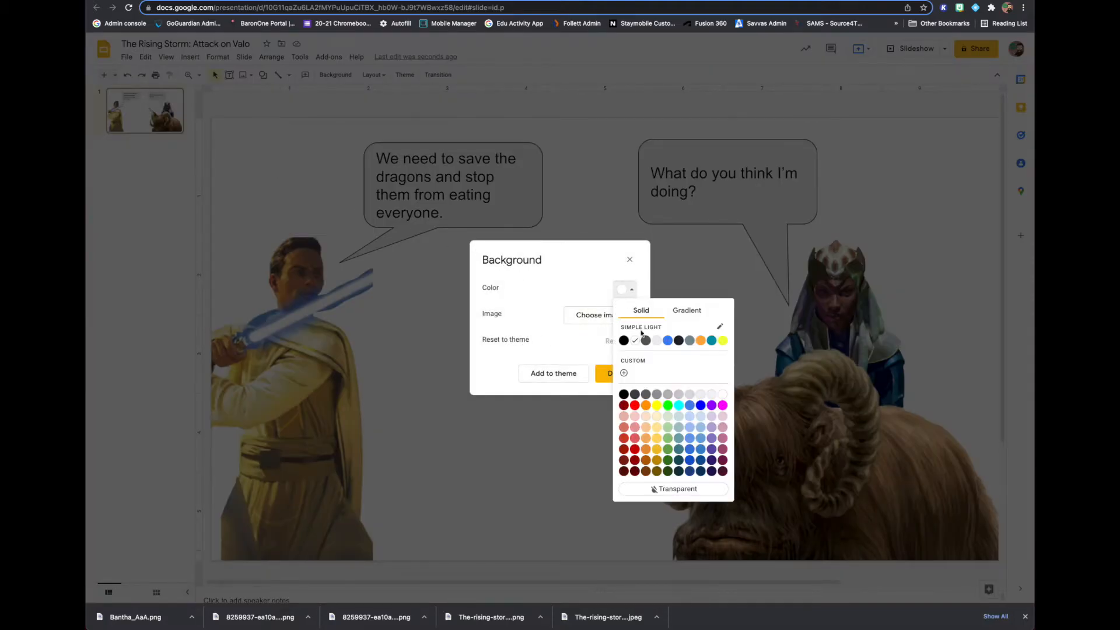
click(688, 312)
click(623, 387)
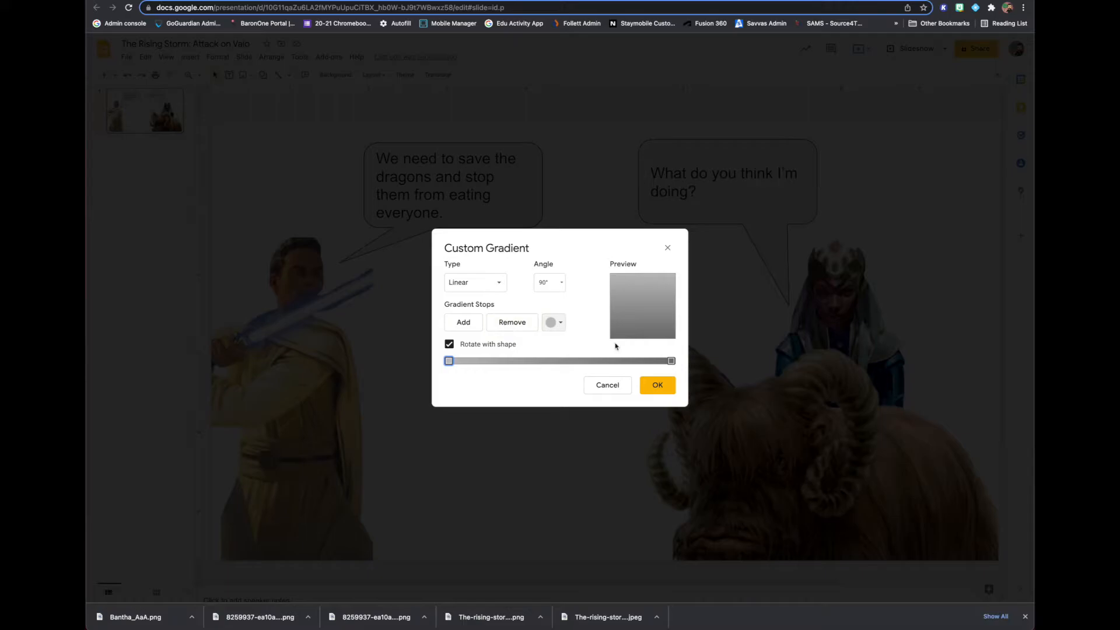
click(477, 325)
click(555, 322)
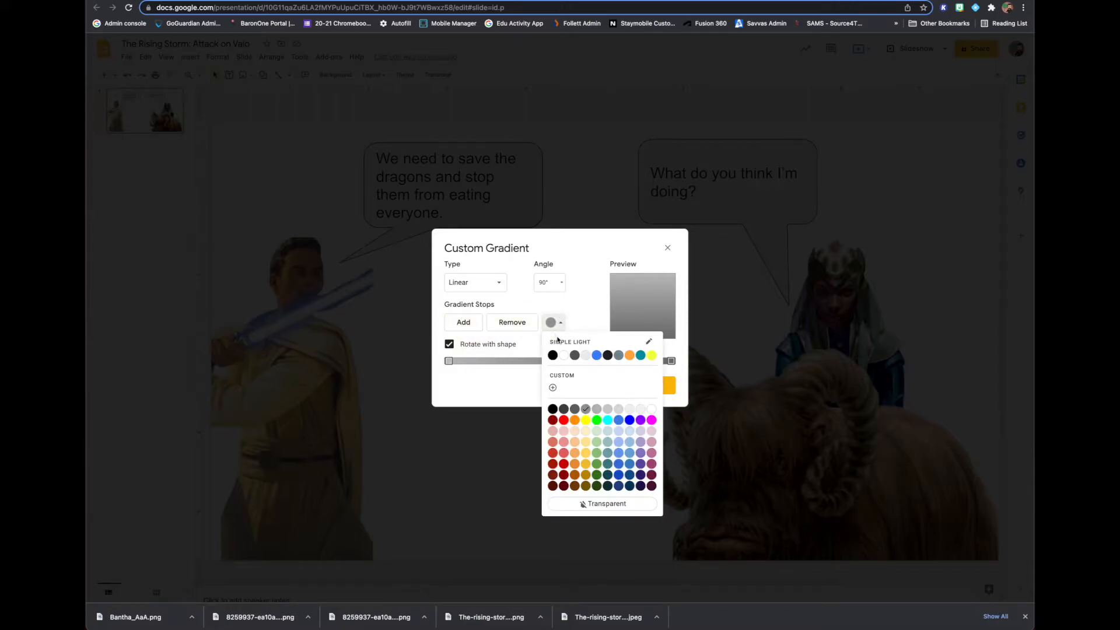
click(615, 420)
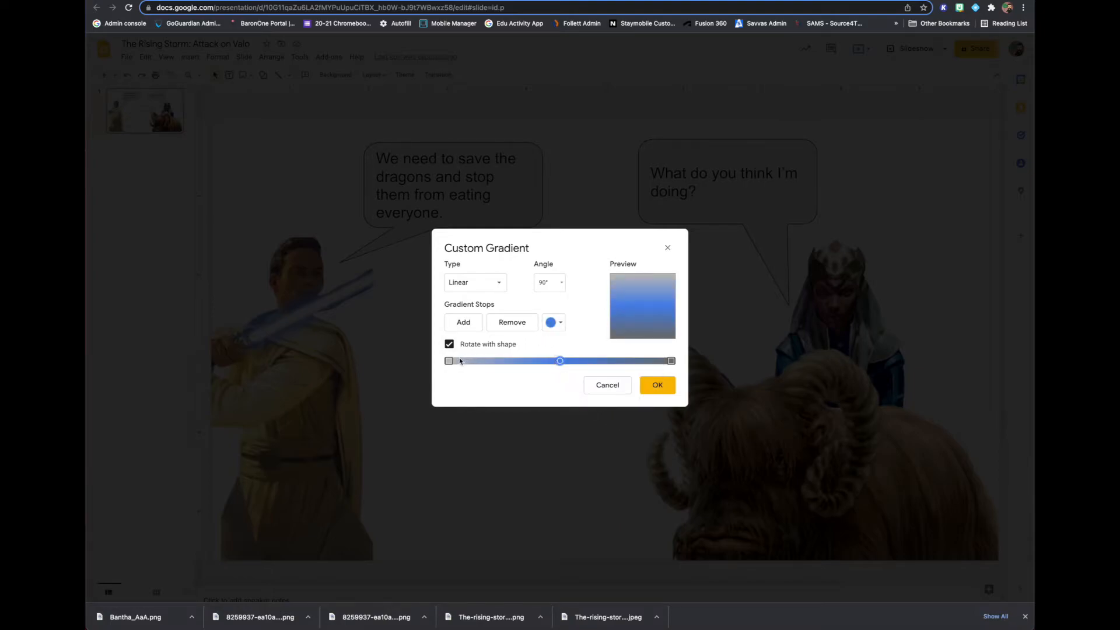
Add a light purple stop and a dark purple stop between the blue stop and the gradient's end
click(463, 323)
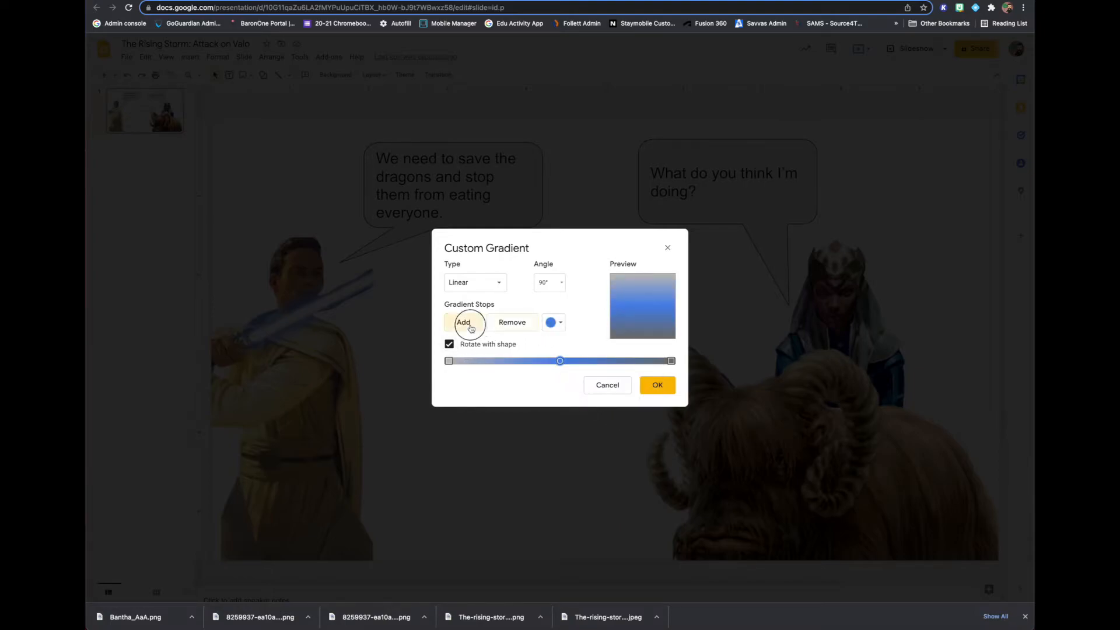
click(551, 323)
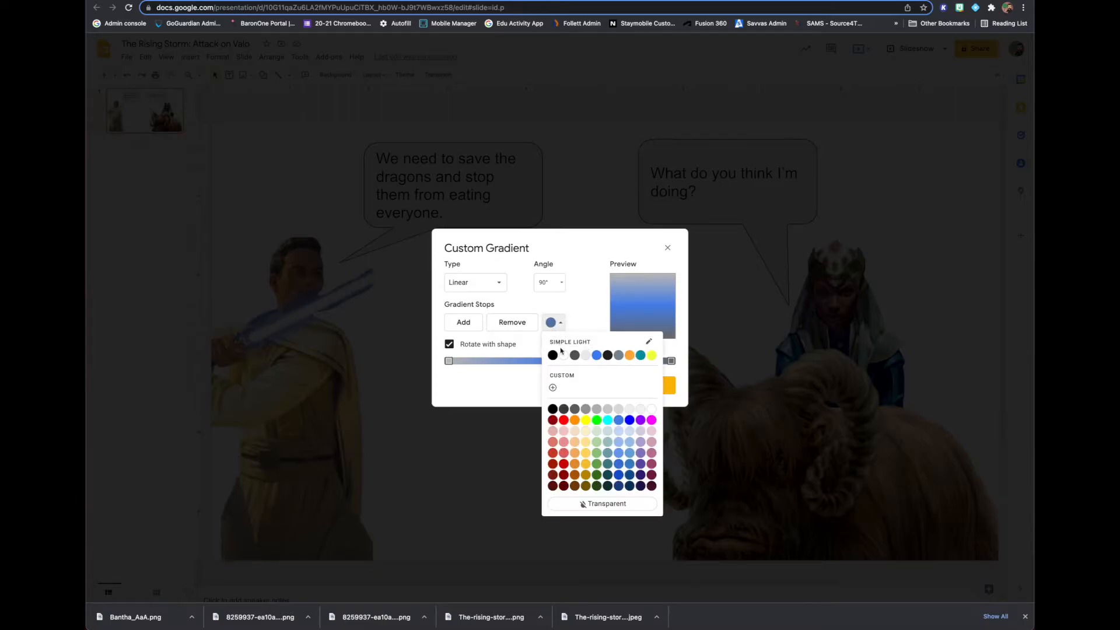
click(641, 431)
click(455, 324)
click(555, 321)
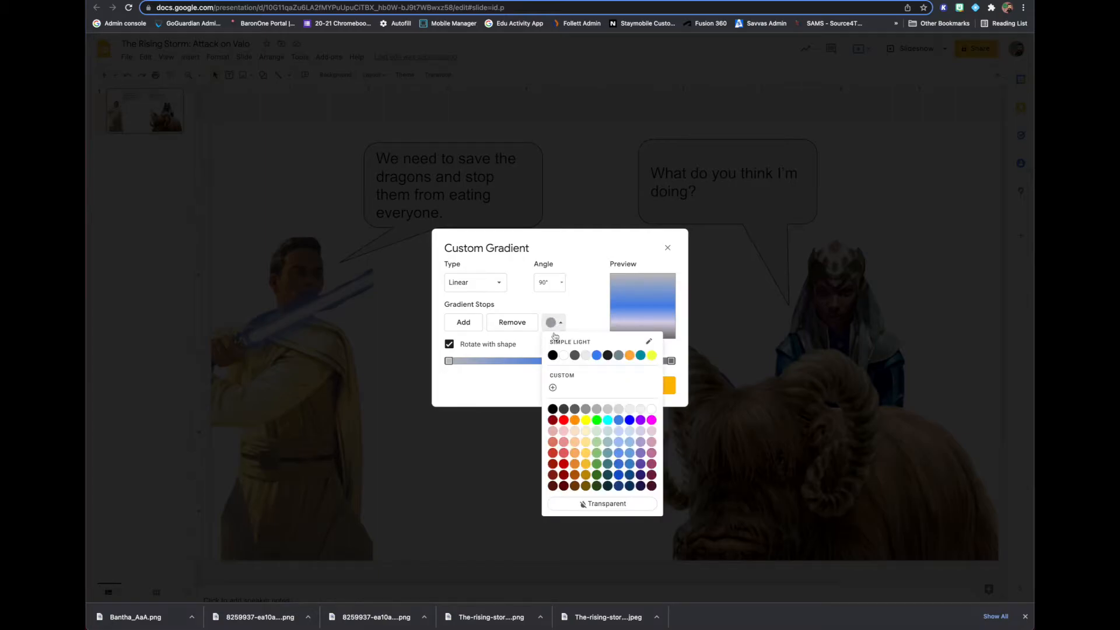
click(641, 485)
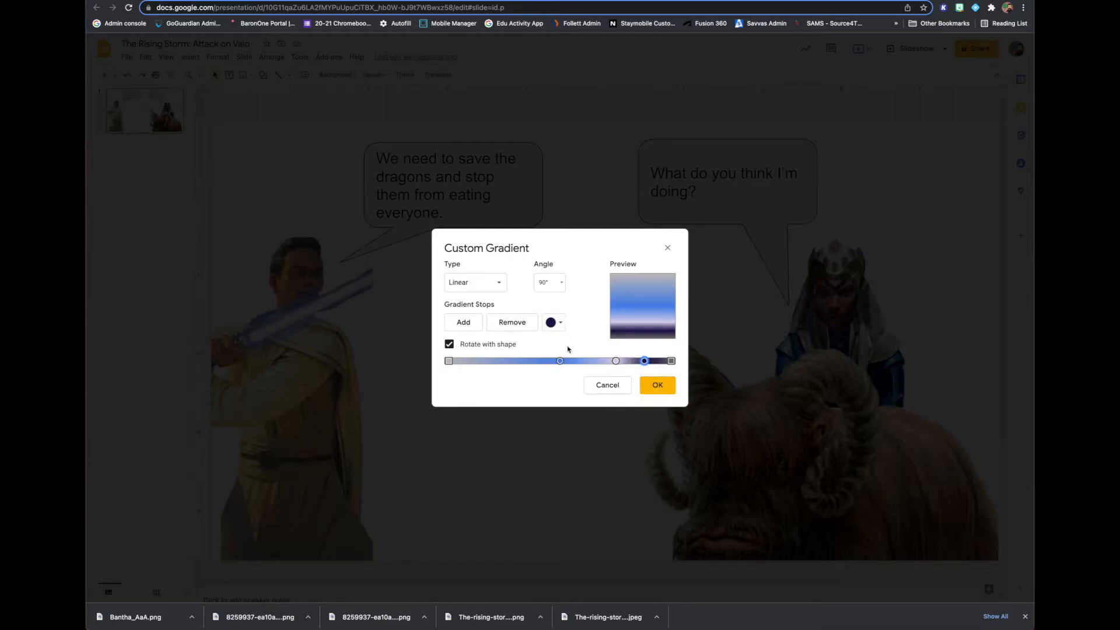
Shift the coloured gradient stops toward the gradient's start and accept the custom gradient
drag(560, 361, 517, 361)
mouse_move(620, 362)
mouse_down()
mouse_move(583, 361)
mouse_move(628, 361)
mouse_move(618, 362)
mouse_up()
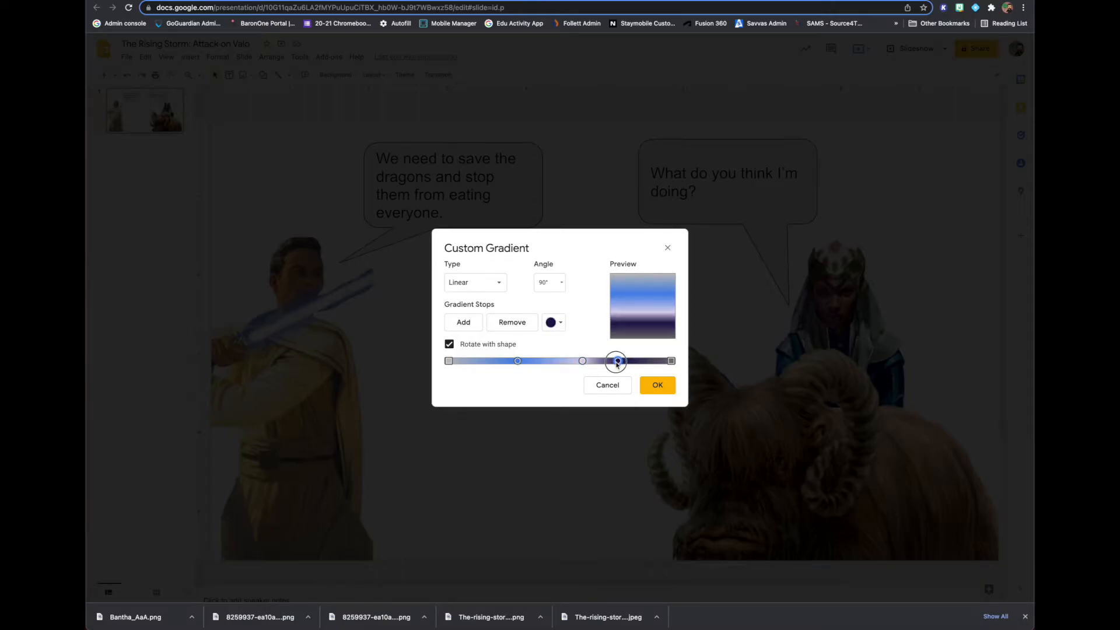
click(656, 385)
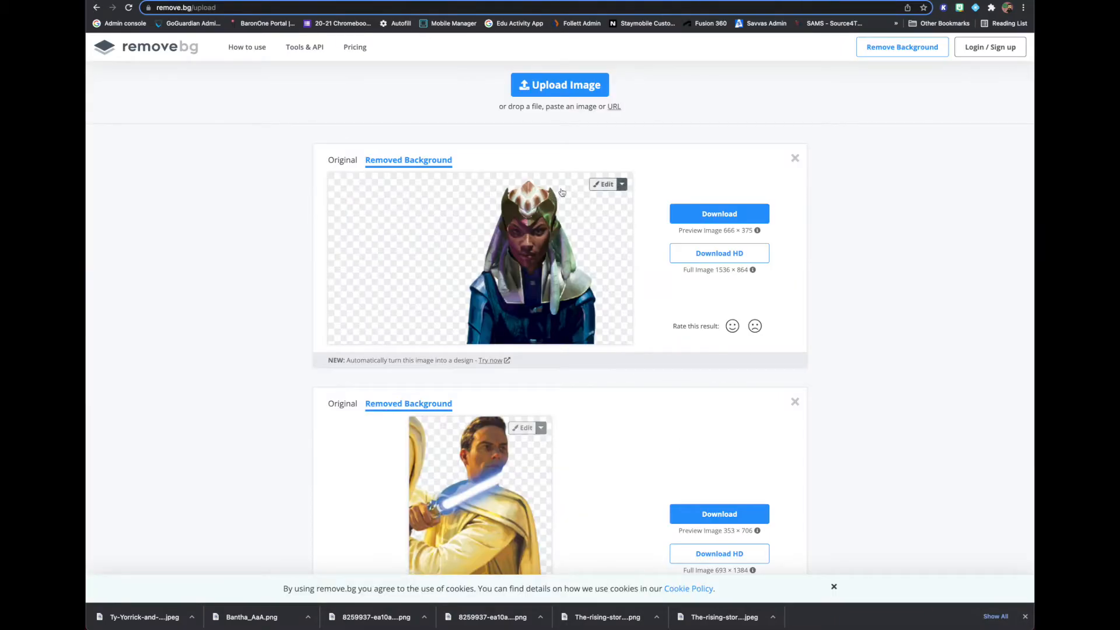
Remove the background from the downloaded Ty-Yorrick JPEG of the sanval riders in remove.bg and download the cutout
drag(145, 617, 423, 345)
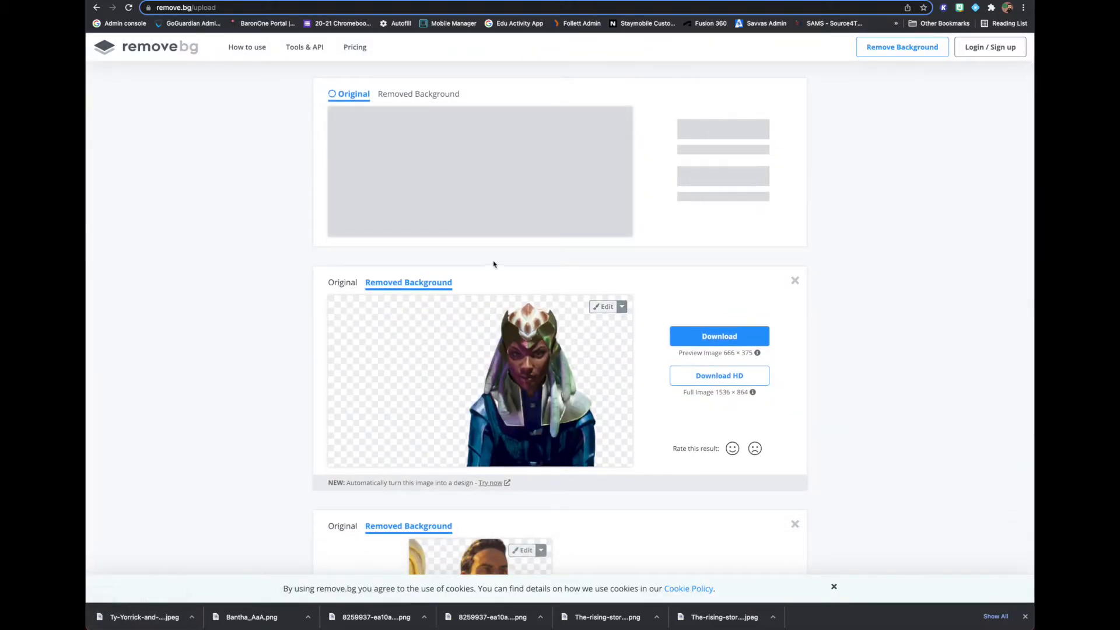
click(720, 139)
Erase the leftover city, light beams and standing figure around the two sanval riders, then download the cleaned cutout
click(605, 119)
click(803, 205)
mouse_move(284, 351)
mouse_down()
mouse_move(286, 379)
mouse_move(425, 394)
mouse_move(373, 395)
mouse_move(382, 402)
mouse_up()
mouse_move(606, 274)
mouse_down()
mouse_move(591, 296)
mouse_move(632, 295)
mouse_move(616, 374)
mouse_up()
drag(736, 264, 694, 264)
drag(550, 335, 543, 337)
drag(517, 293, 543, 307)
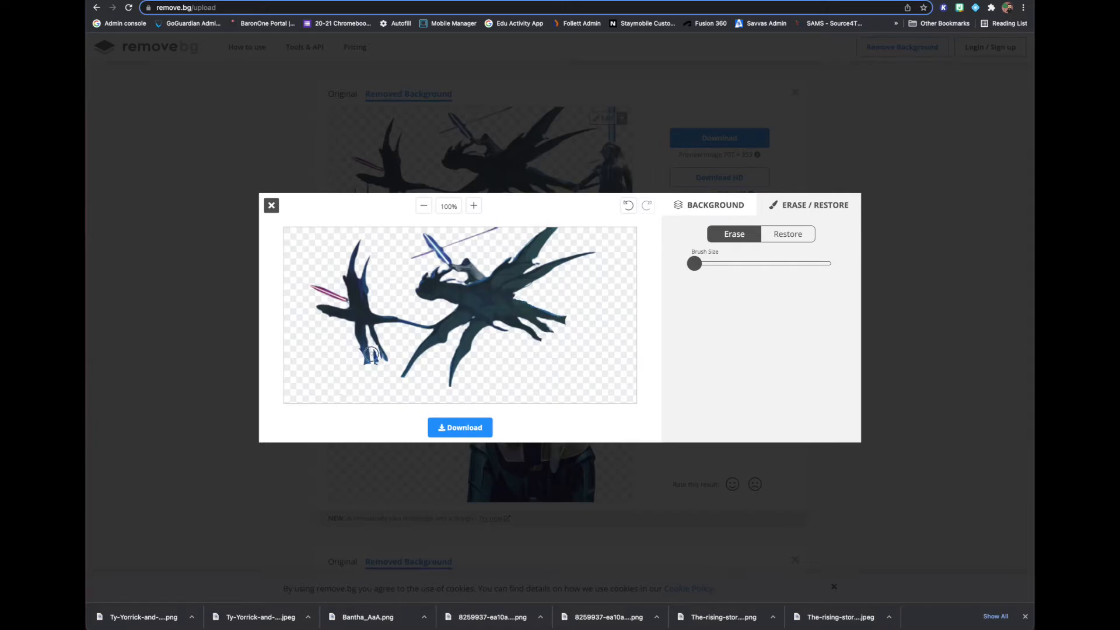
drag(694, 263, 723, 263)
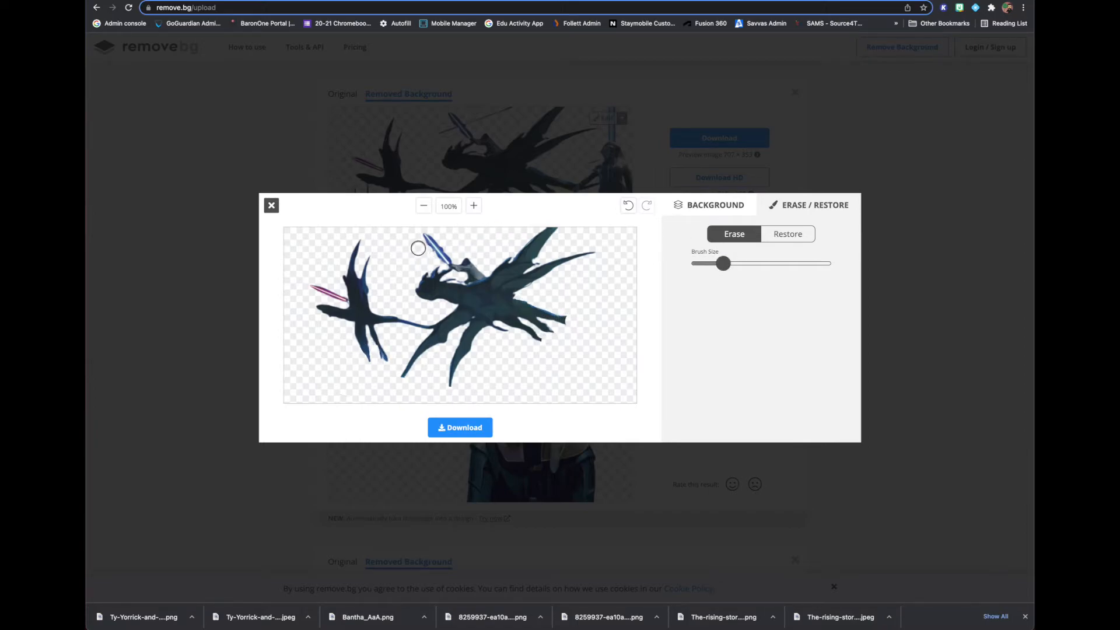
click(461, 427)
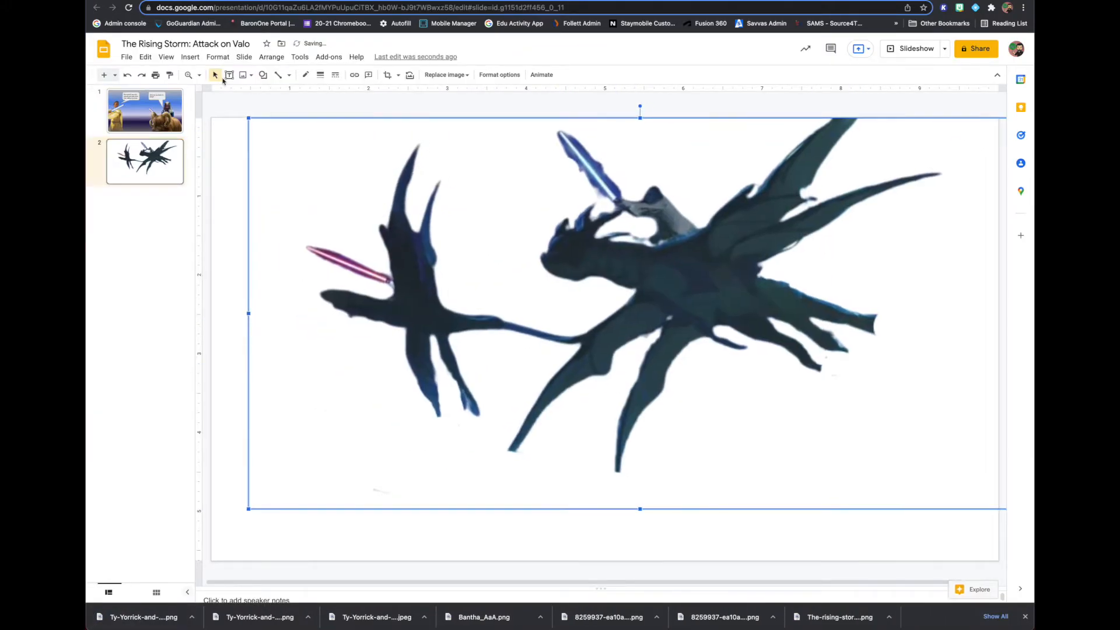
Add a small rounded rectangular speech callout to the sanval slide beside the smaller rider
click(190, 57)
mouse_move(208, 138)
mouse_move(329, 173)
click(392, 207)
mouse_move(317, 168)
mouse_down()
mouse_move(382, 199)
mouse_move(269, 179)
mouse_up()
drag(268, 177, 368, 220)
Duplicate the callout for the larger sanval's rider, point its tail at the rider and enter "Save who we can, stop the Nihal!"
key(super+c)
key(super+v)
drag(311, 175, 471, 197)
drag(645, 306, 644, 197)
text(Save who we can, stop the Nihal!)
Enter "On it!" in the other callout and point its tail at the smaller sanval's rider
click(369, 223)
text(On it!)
drag(371, 224, 383, 258)
click(560, 481)
click(583, 523)
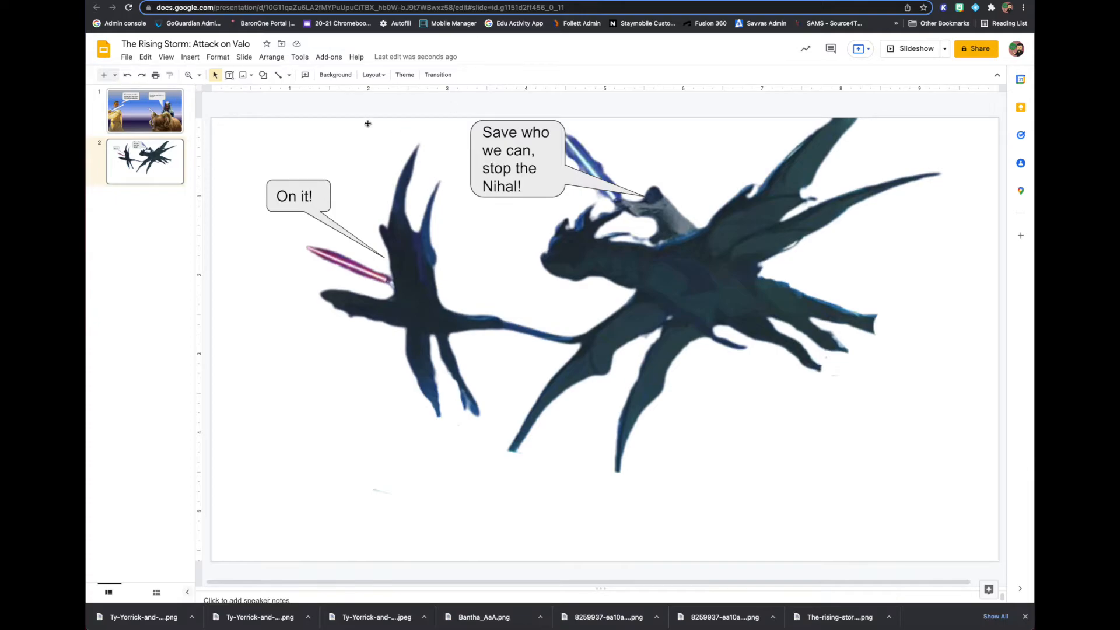
Add a slide after the first, cleared of its title and subtitle placeholders, and place the Elzar Mann cutout on it
click(128, 112)
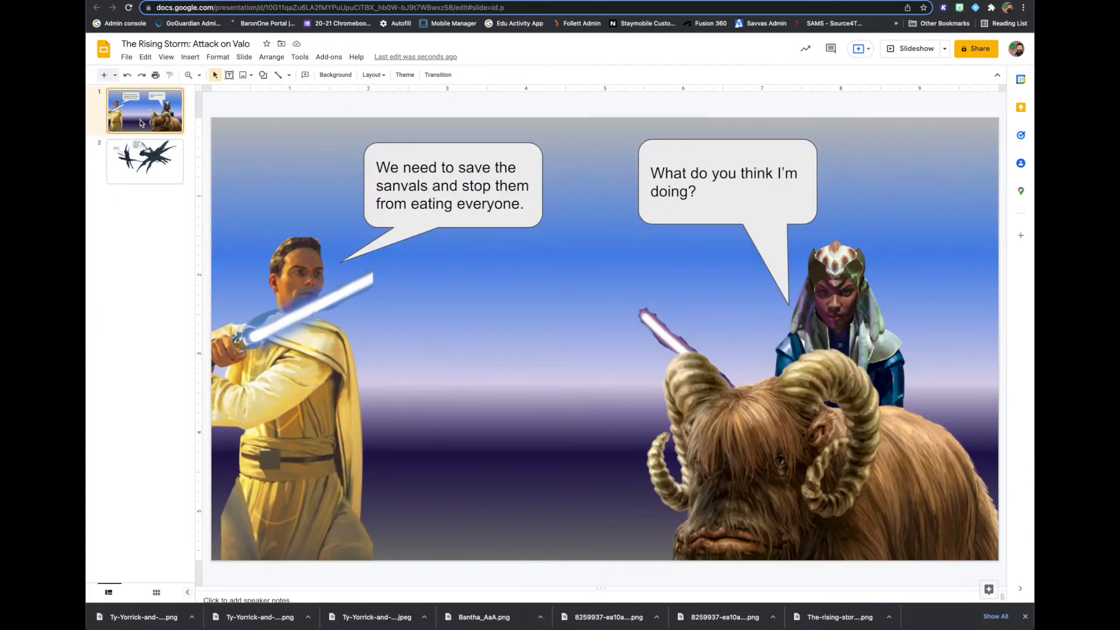
key(Return)
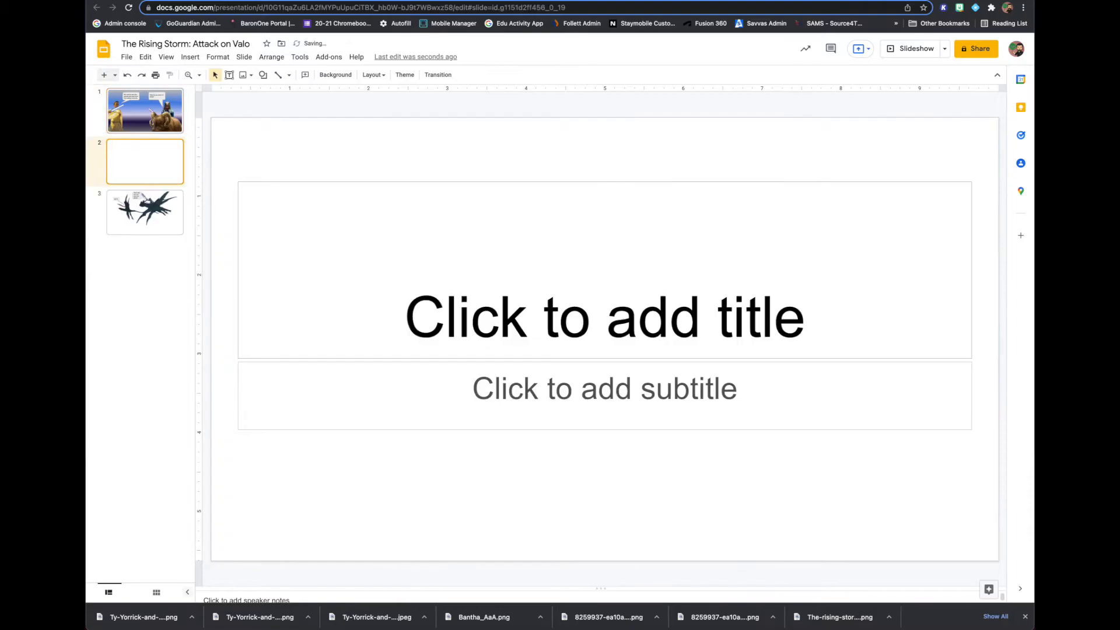
drag(481, 169, 526, 407)
key(Delete)
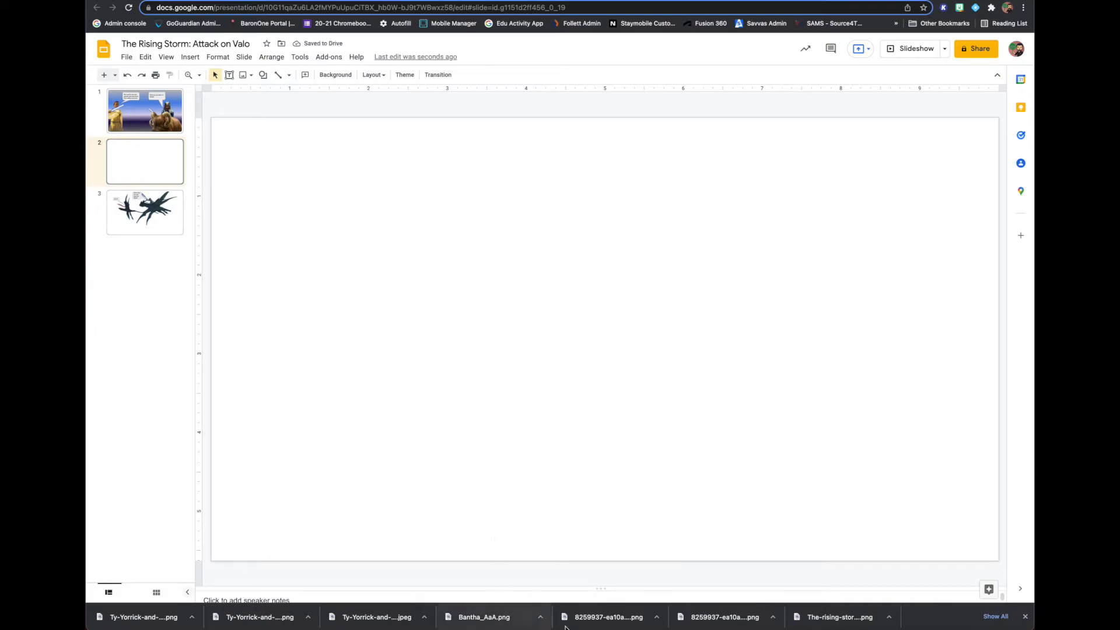
drag(607, 617, 545, 422)
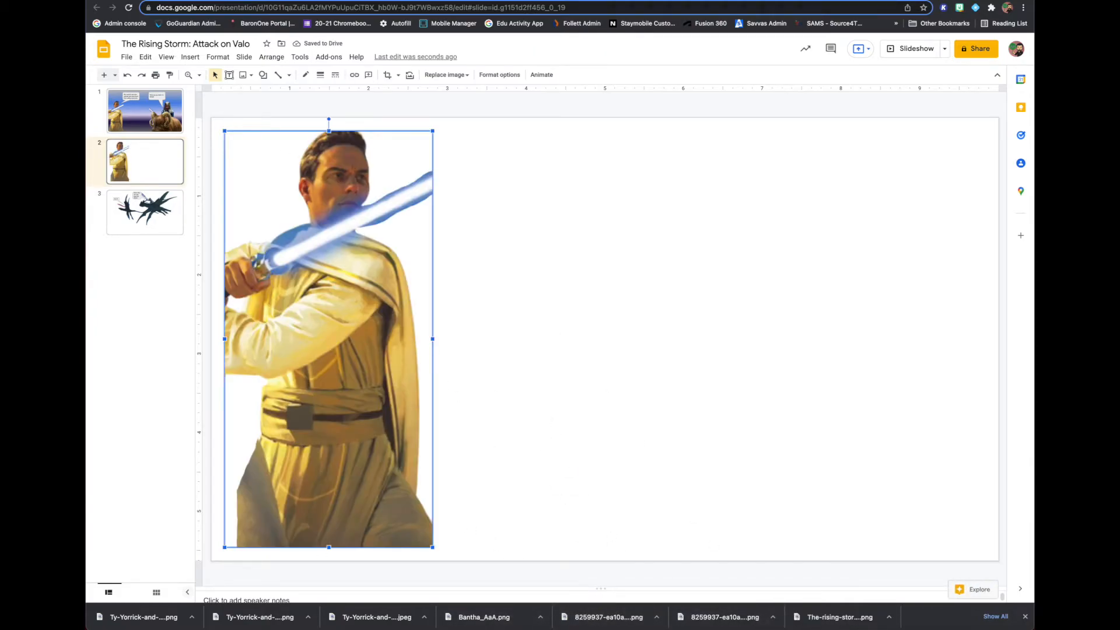
Search Google Images for "elzar man"
click(484, 0)
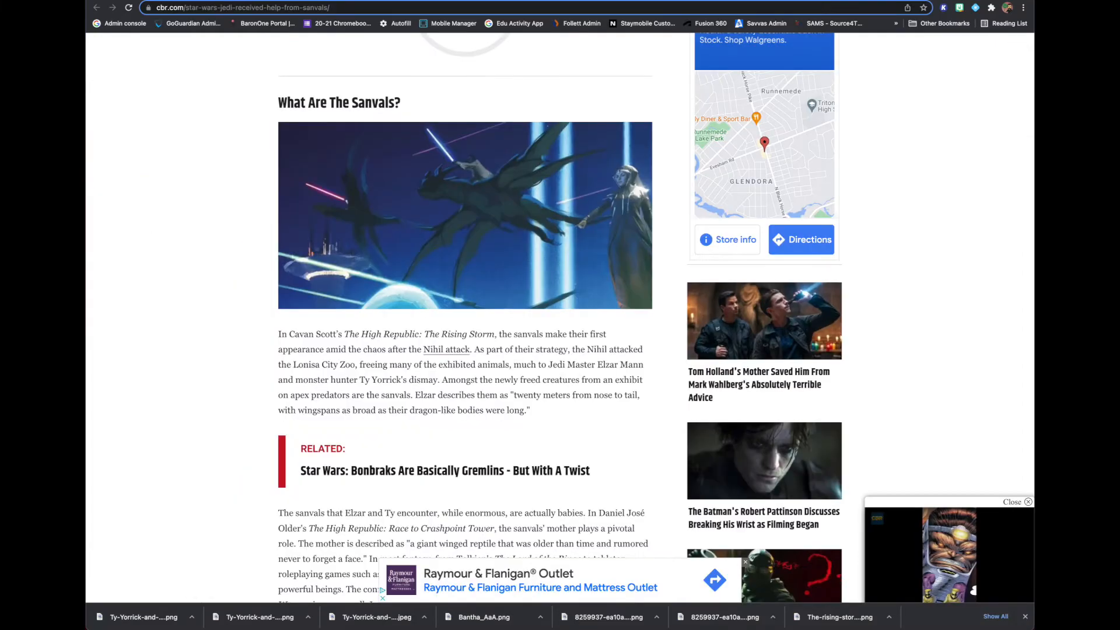
click(270, 9)
text(elzar ma)
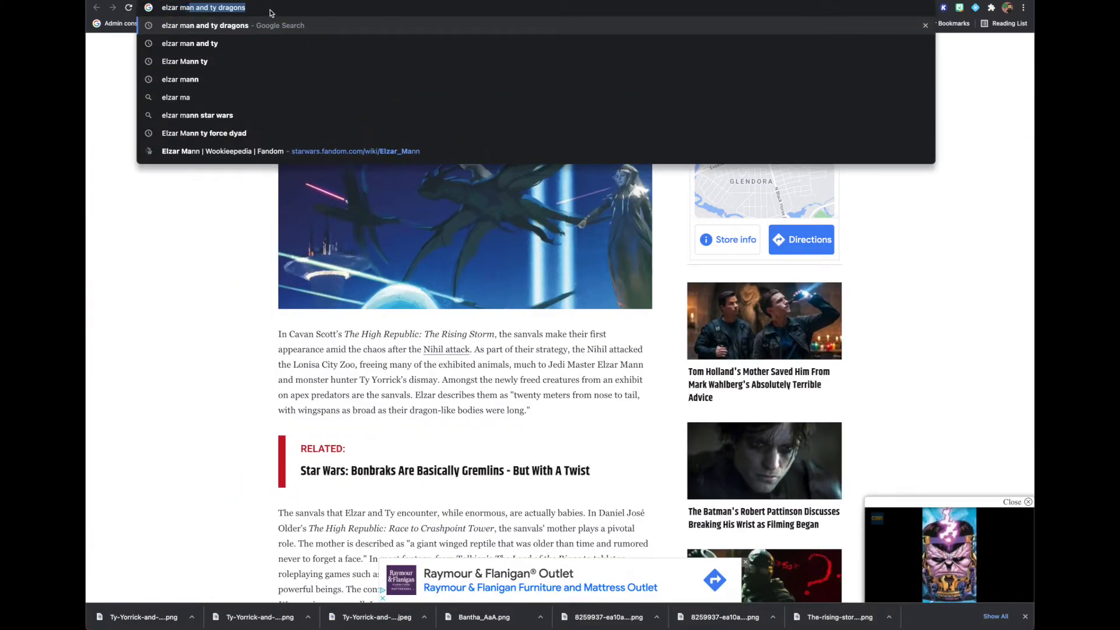
key(Return)
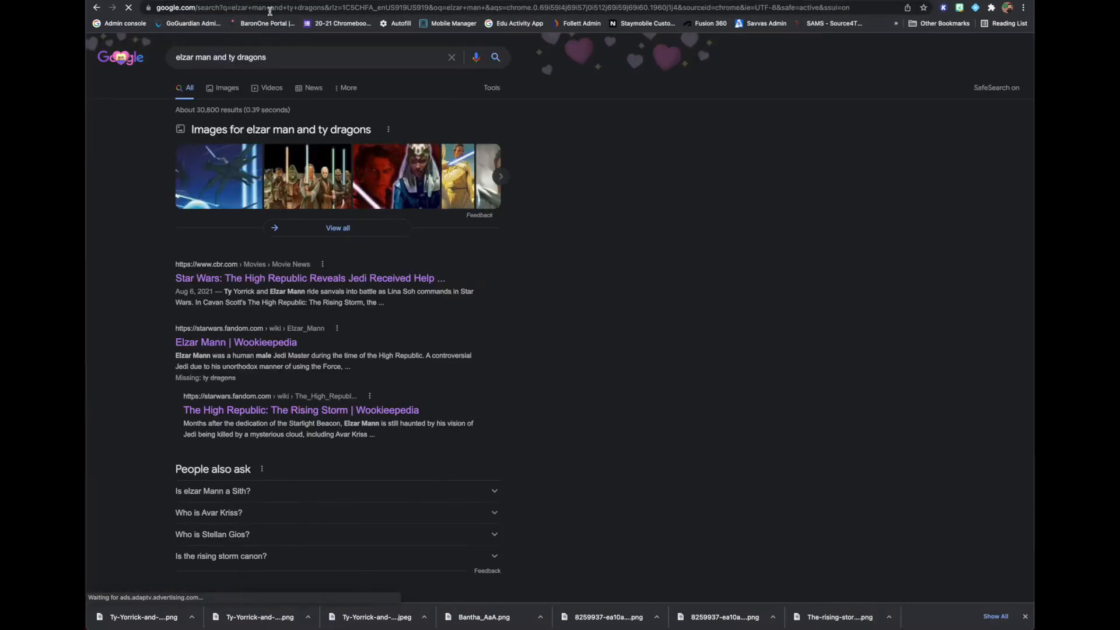
drag(212, 57, 341, 70)
key(BackSpace)
key(Return)
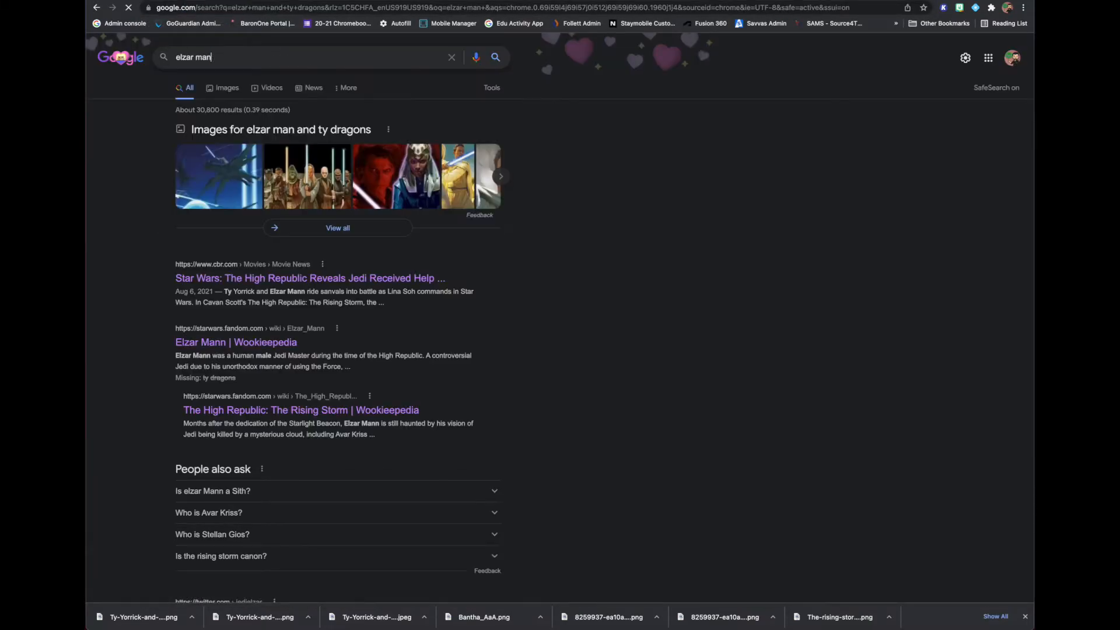
click(222, 88)
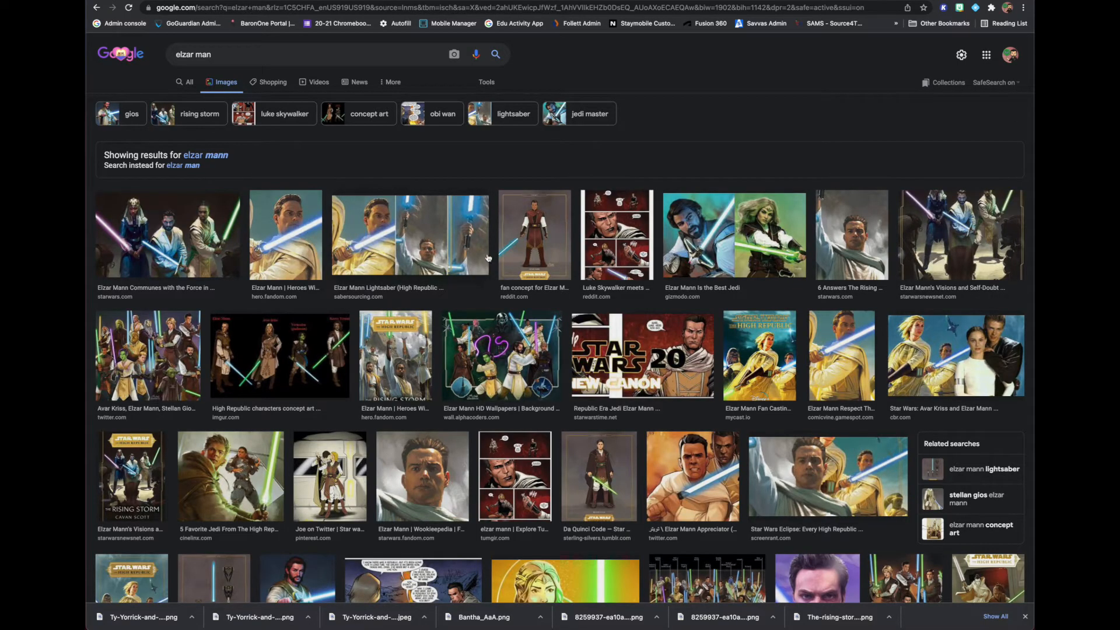
Save the StarWars.com picture of Elzar Mann raising his lightsaber to the computer
click(858, 244)
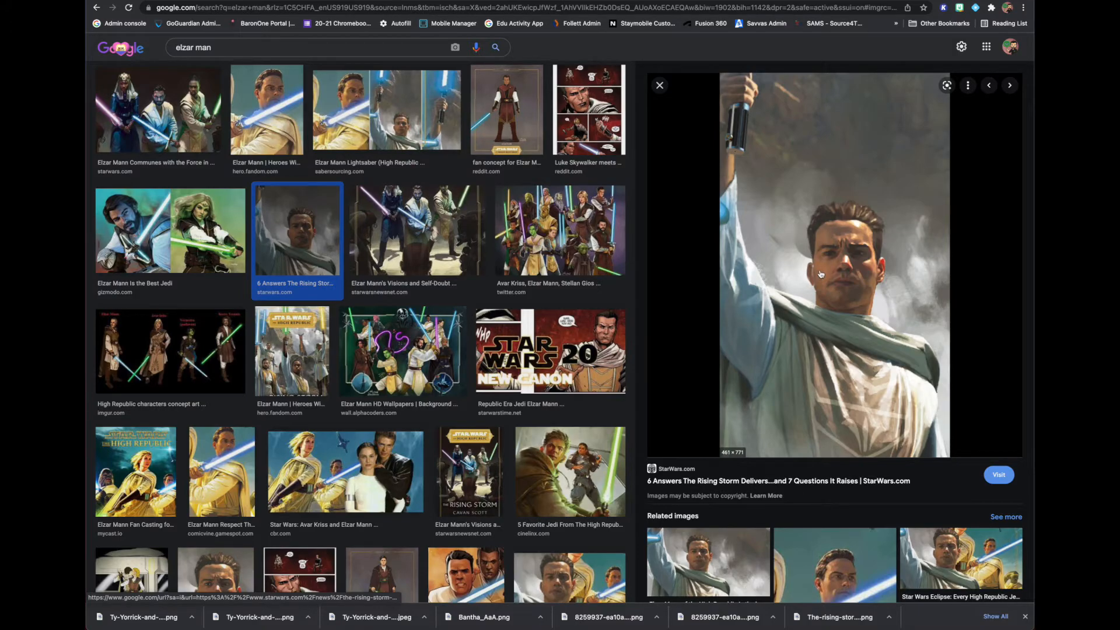
right_click(820, 273)
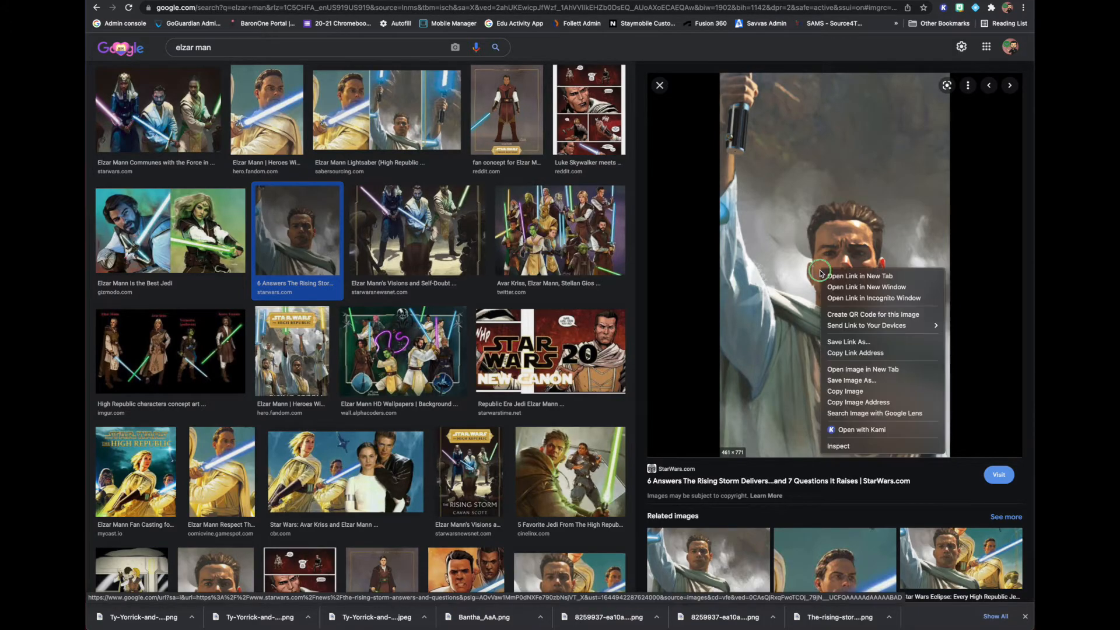
click(850, 381)
key(Return)
click(443, 1)
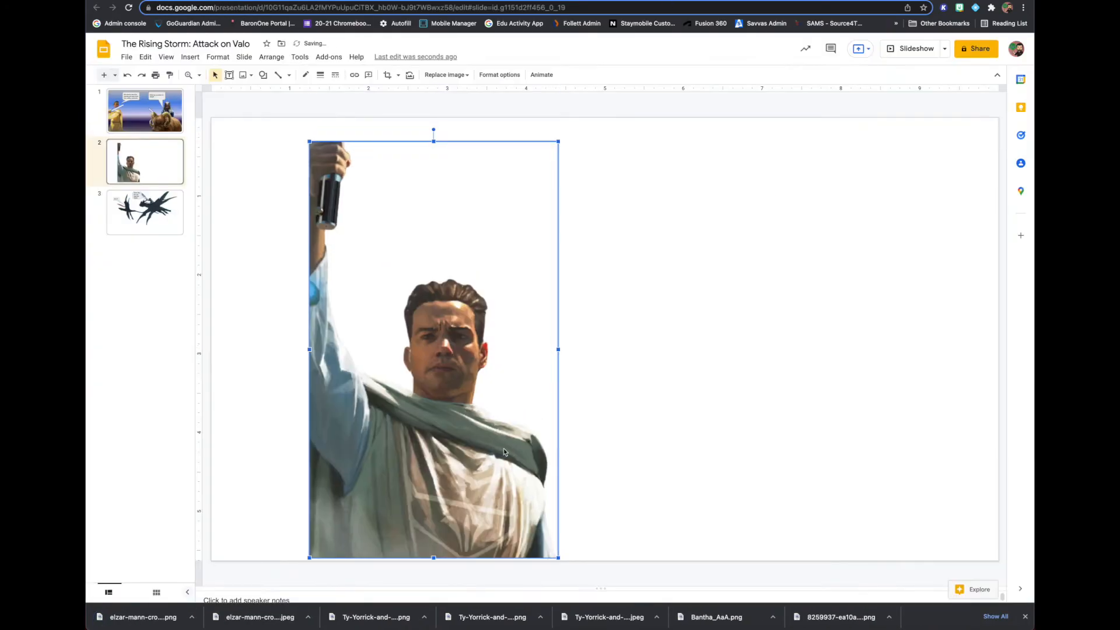
Crop the raised arm out of the Elzar Mann cutout and move him to the slide's lower right area
drag(433, 141, 433, 250)
drag(461, 409, 851, 409)
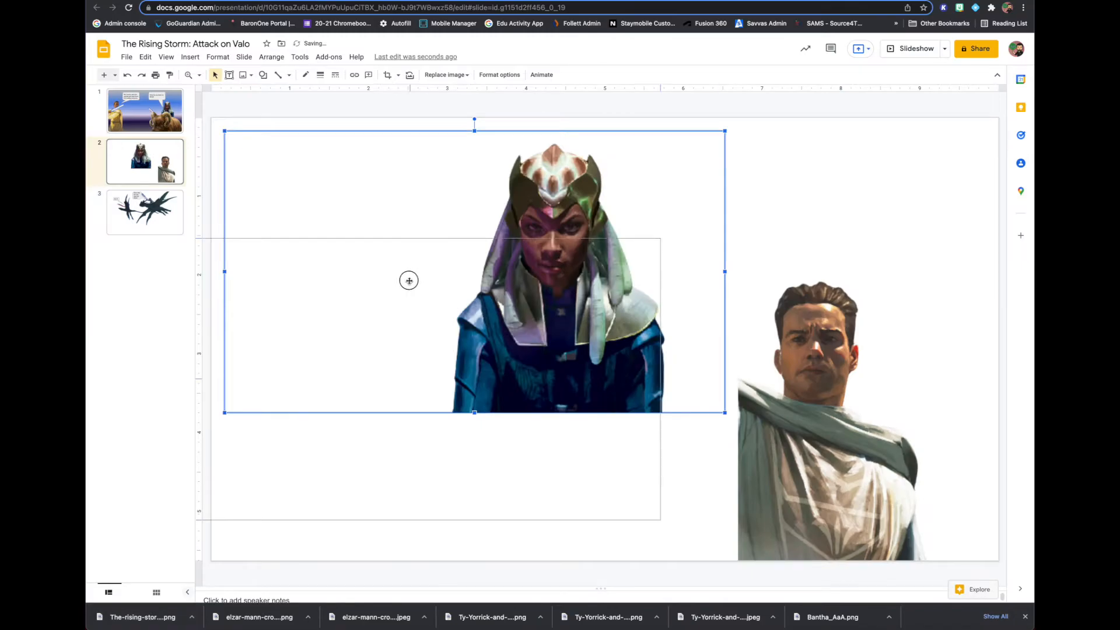
Flip the Ty Yorrick cutout horizontally and stand it on the slide's bottom edge beside Elzar Mann
drag(407, 277, 562, 302)
right_click(488, 314)
mouse_move(515, 396)
click(652, 396)
key(super+z)
right_click(585, 396)
click(784, 224)
drag(457, 355, 699, 355)
drag(519, 332, 567, 332)
key(super+z)
click(875, 429)
click(369, 75)
click(922, 336)
Add a rectangular callout reading "I am too weak to do this on my own. We need to combine our powers." pointing at Elzar Mann
click(190, 57)
mouse_move(209, 139)
mouse_move(334, 174)
click(382, 177)
mouse_move(644, 175)
mouse_down()
mouse_move(761, 267)
mouse_move(817, 264)
mouse_up()
text(I am too weak to do this on my own.  We )
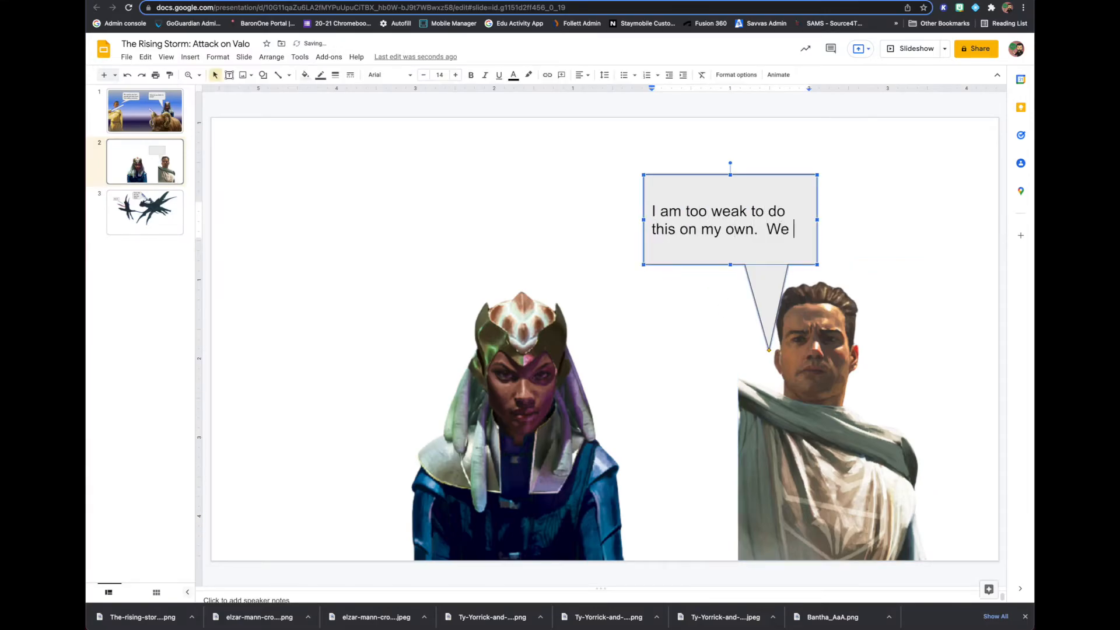
text(need to combine our powers.)
drag(771, 353, 775, 321)
Duplicate the callout above Ty Yorrick, replace its text with "I don't trust you!" and point its tail at her
key(super+c)
key(super+v)
drag(733, 159, 410, 183)
text(I don't trust you.)
drag(402, 253, 282, 193)
Change the smaller sanval rider's callout on the third slide to "Ok, this was worth it."
click(144, 213)
text(k, this was worth it.)
click(230, 142)
Apply the first slide's blue and purple gradient background to all slides
click(145, 111)
click(244, 57)
click(284, 163)
click(554, 373)
click(616, 373)
Extend Ty Yorrick's callout on the second slide with "But I do want to live..."
click(145, 162)
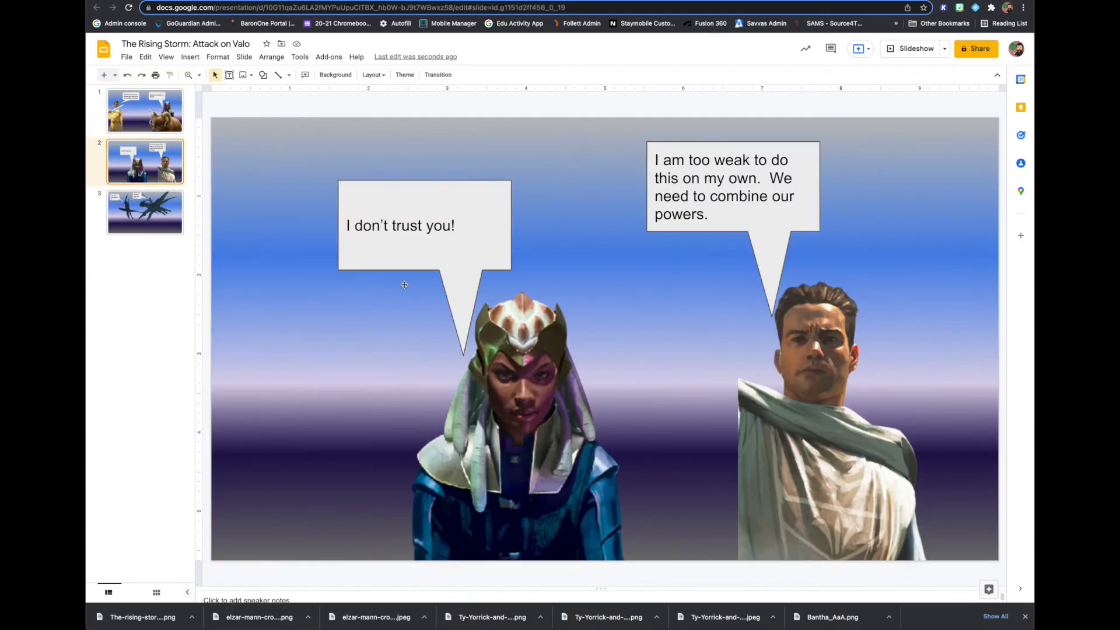
click(456, 225)
text(But I do want to live...)
click(136, 236)
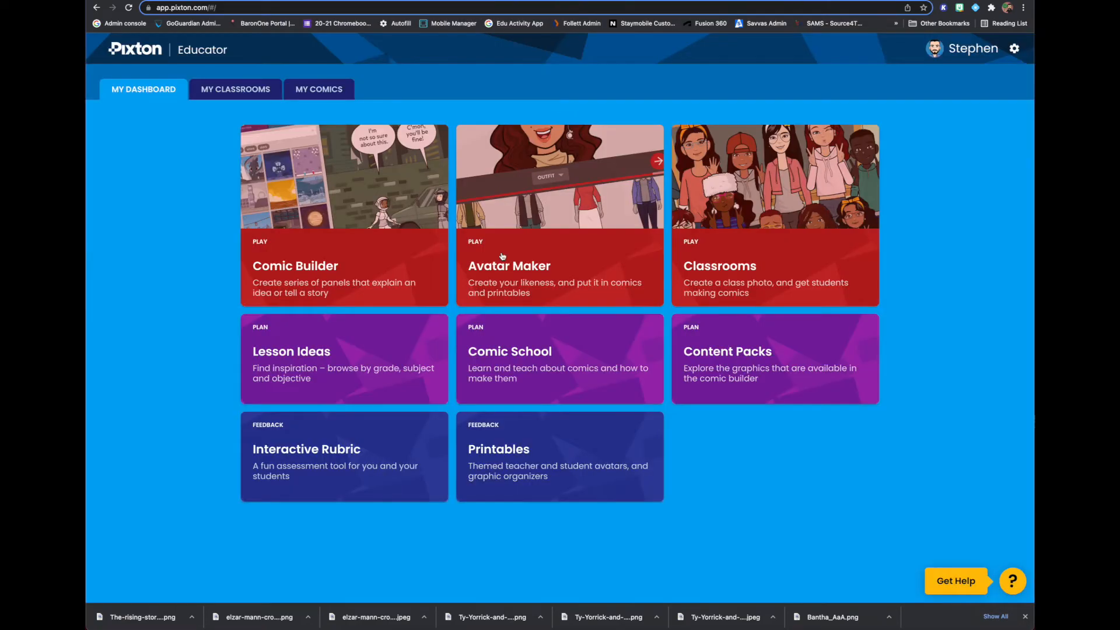
In Pixton, go from the Comic Builder to the saved comics and open the untitled comic for editing
click(286, 266)
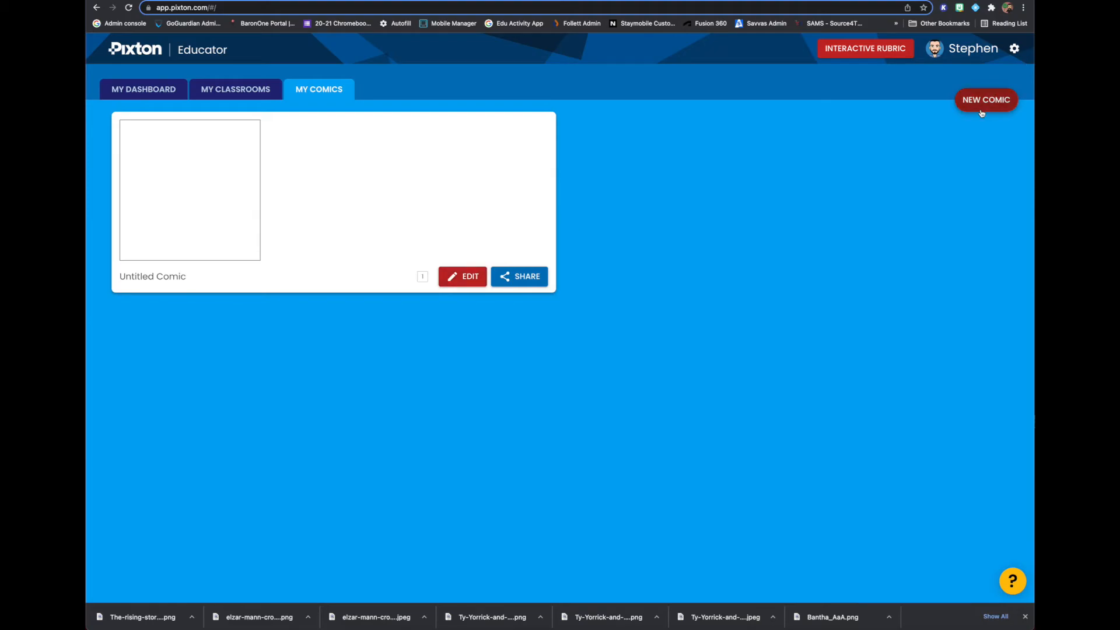
click(467, 277)
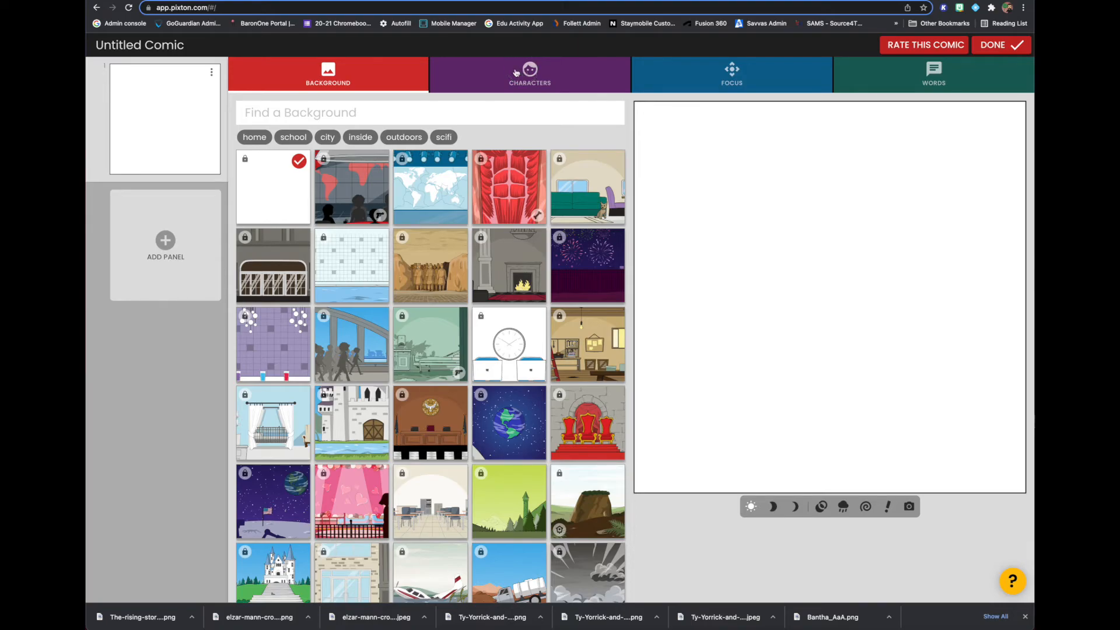
Add the bearded custom character in the blue shirt to the comic panel and capture a screenshot of him
click(516, 69)
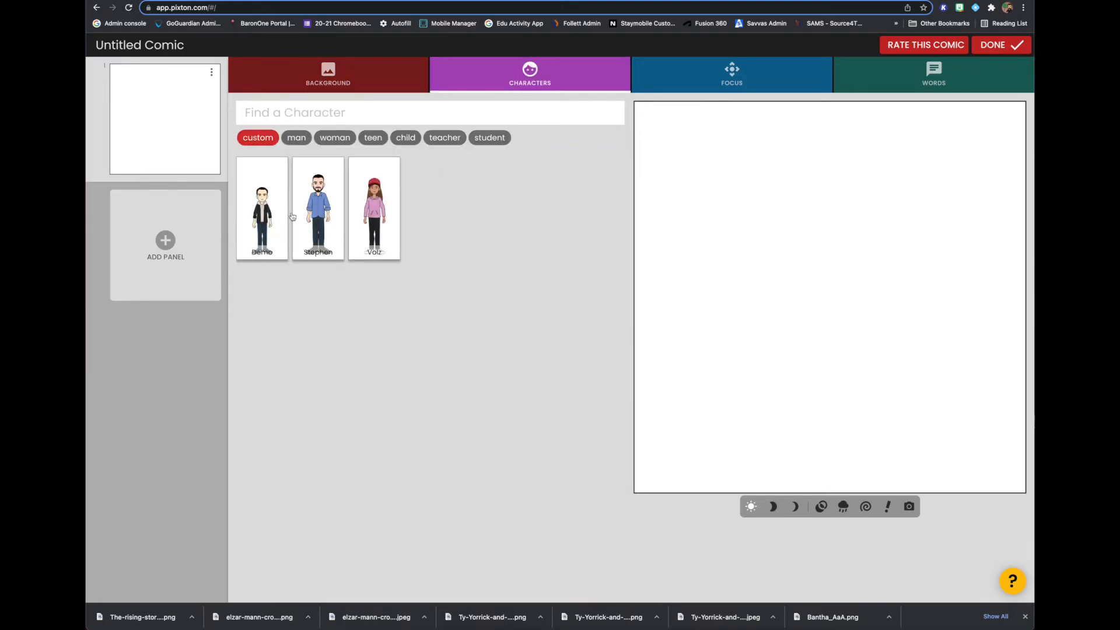
click(321, 213)
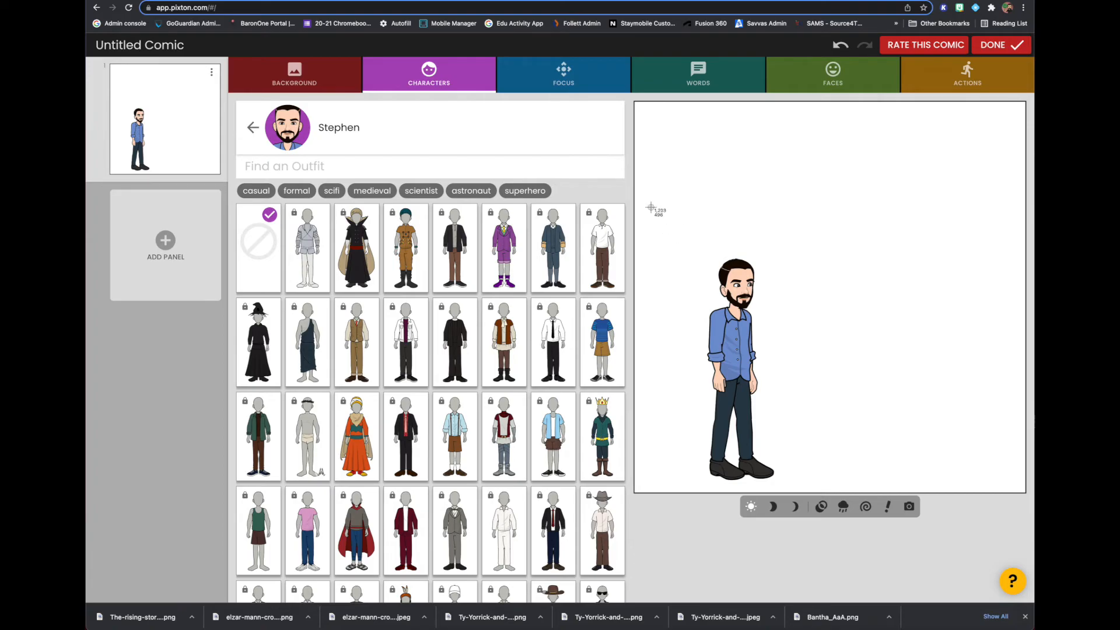
drag(790, 350, 858, 489)
Return to the Google Slides presentation and add a new slide at the very beginning
click(675, 0)
click(648, 0)
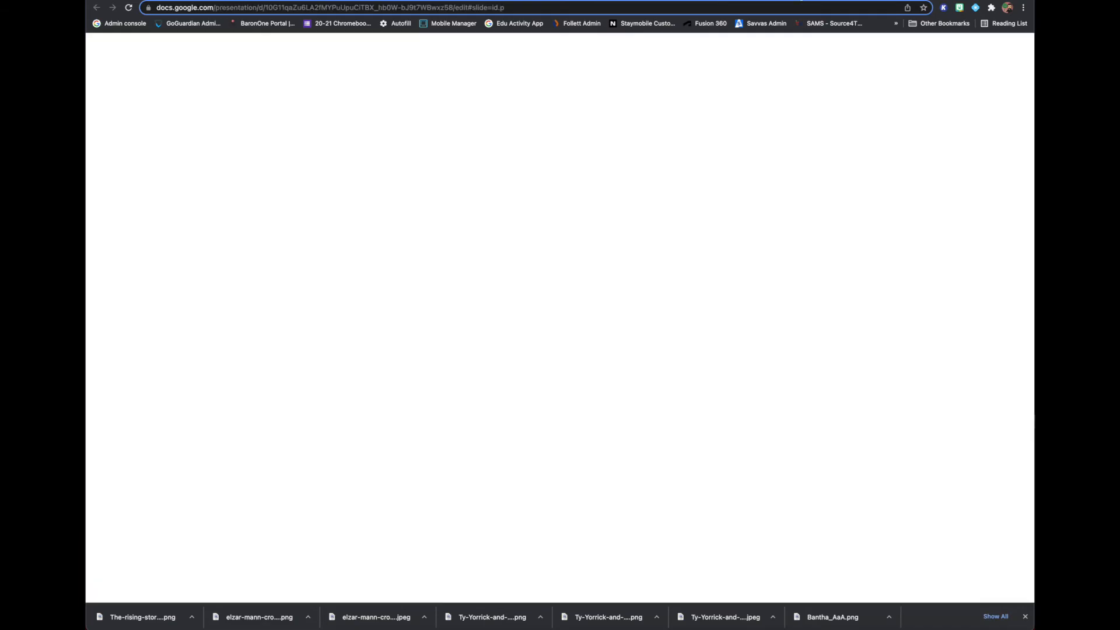
click(148, 107)
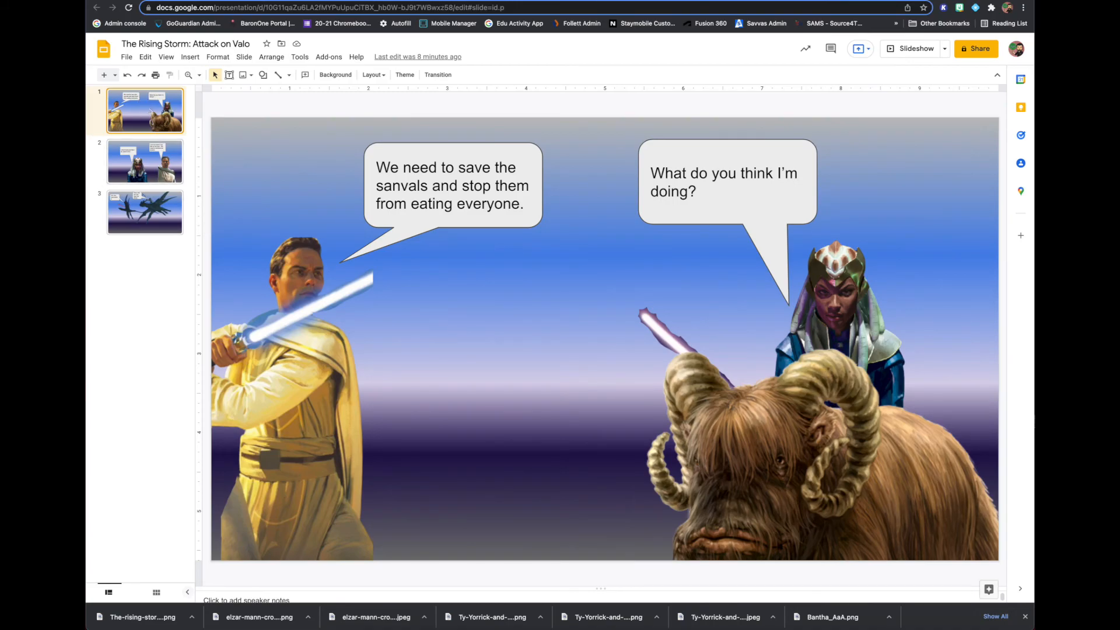
click(104, 74)
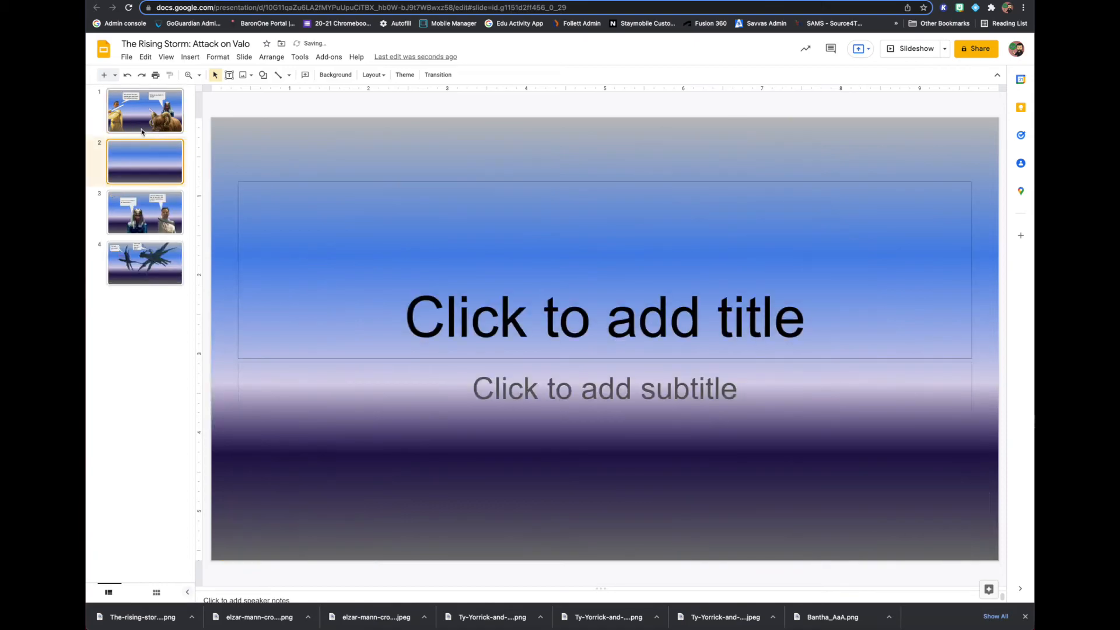
drag(145, 157, 169, 105)
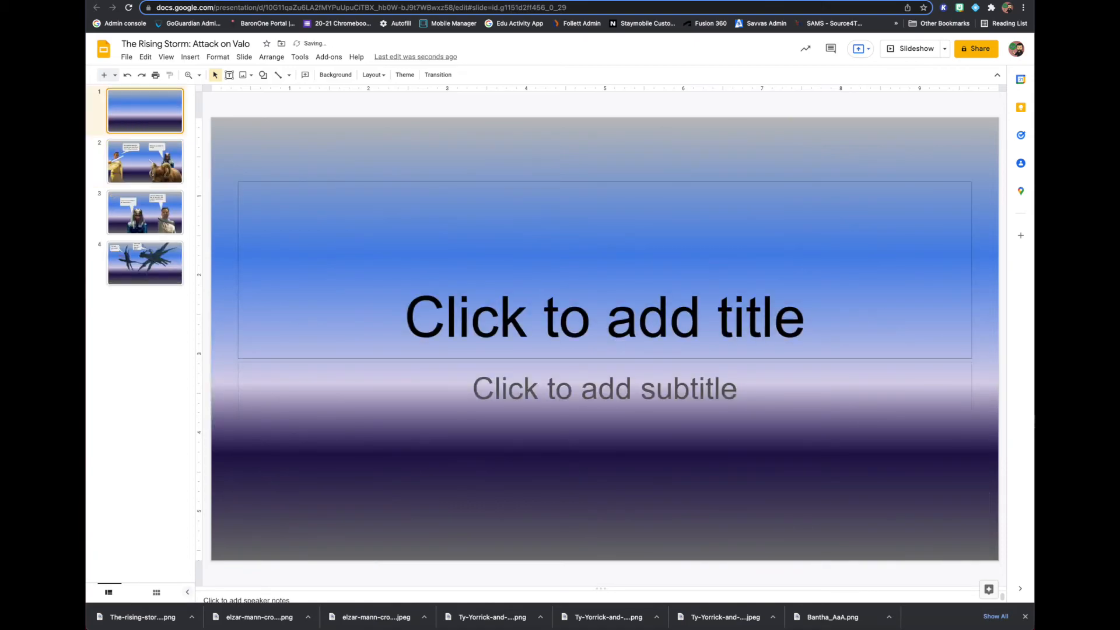
Delete the title and subtitle placeholders and the white-background character picture from the new first slide
drag(726, 343, 690, 338)
drag(912, 153, 913, 424)
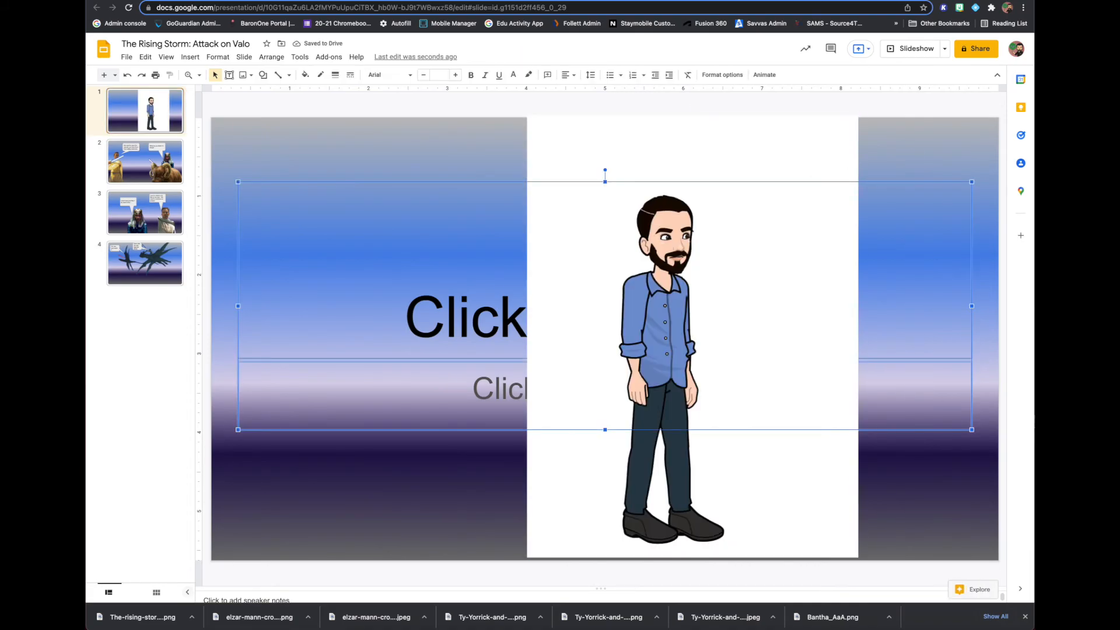
key(Delete)
click(741, 345)
key(Delete)
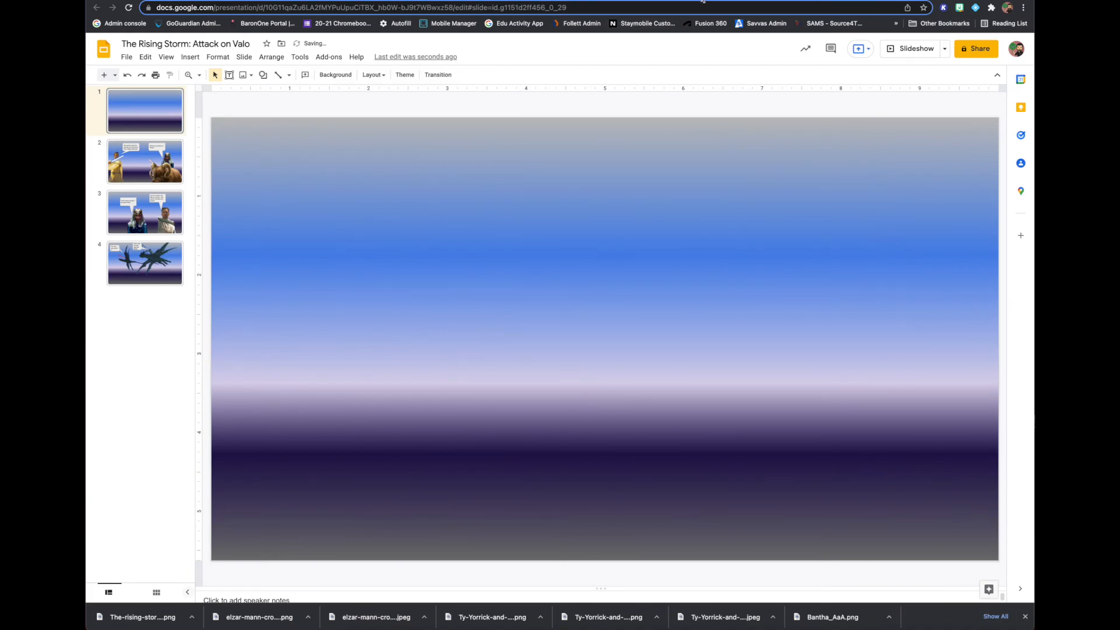
Remove the character screenshot's background in remove.bg and place the downloaded cutout on the left half of the first slide
click(720, 0)
drag(720, 1, 725, 370)
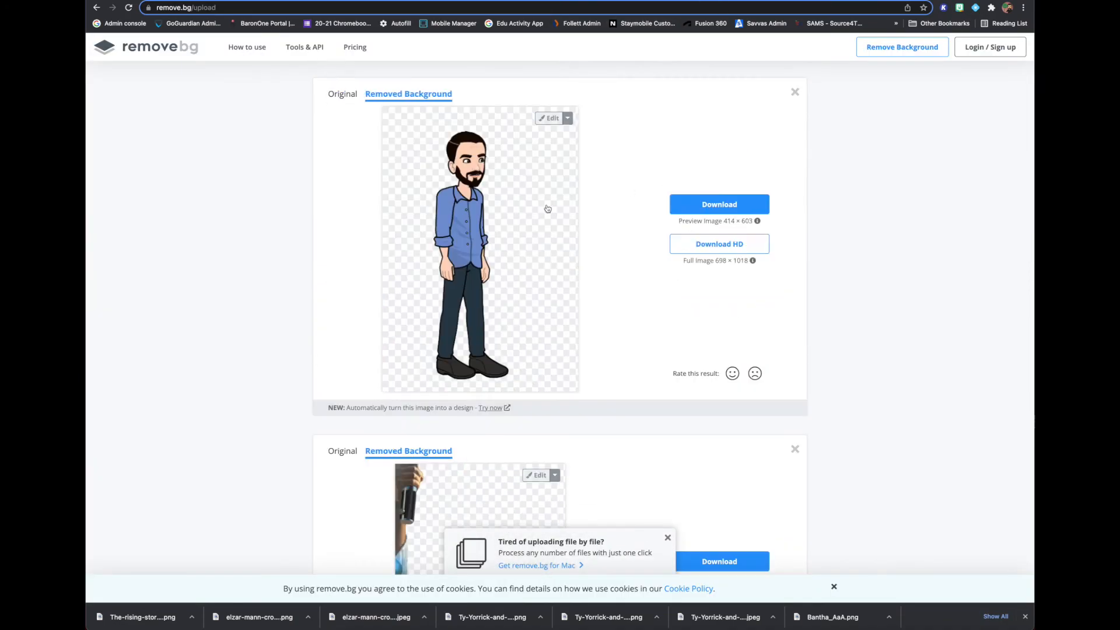
click(719, 203)
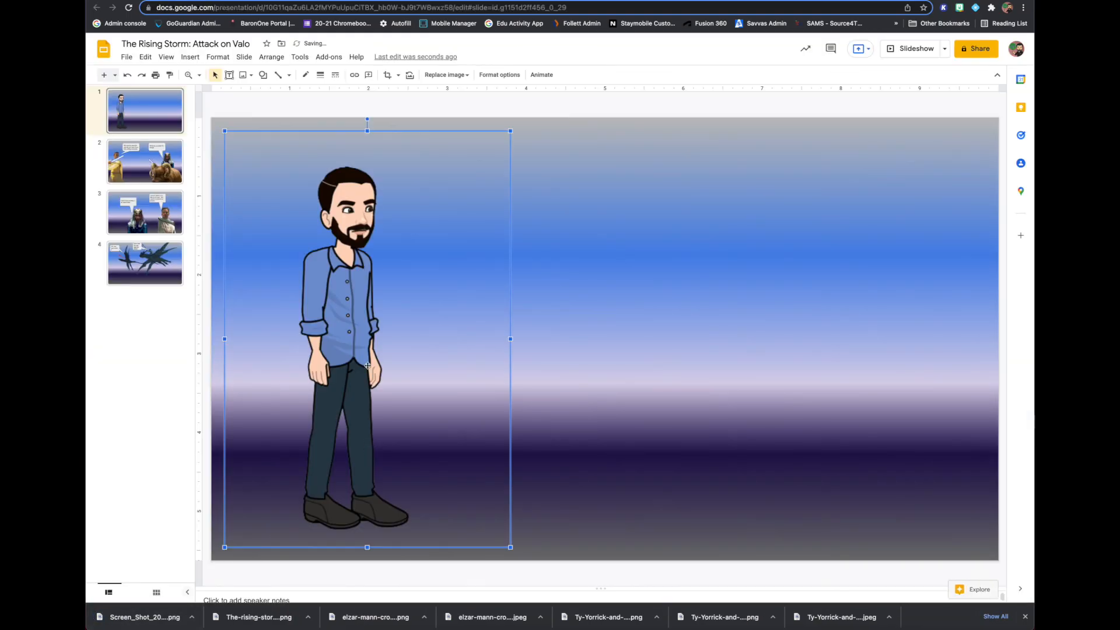
drag(368, 365, 374, 391)
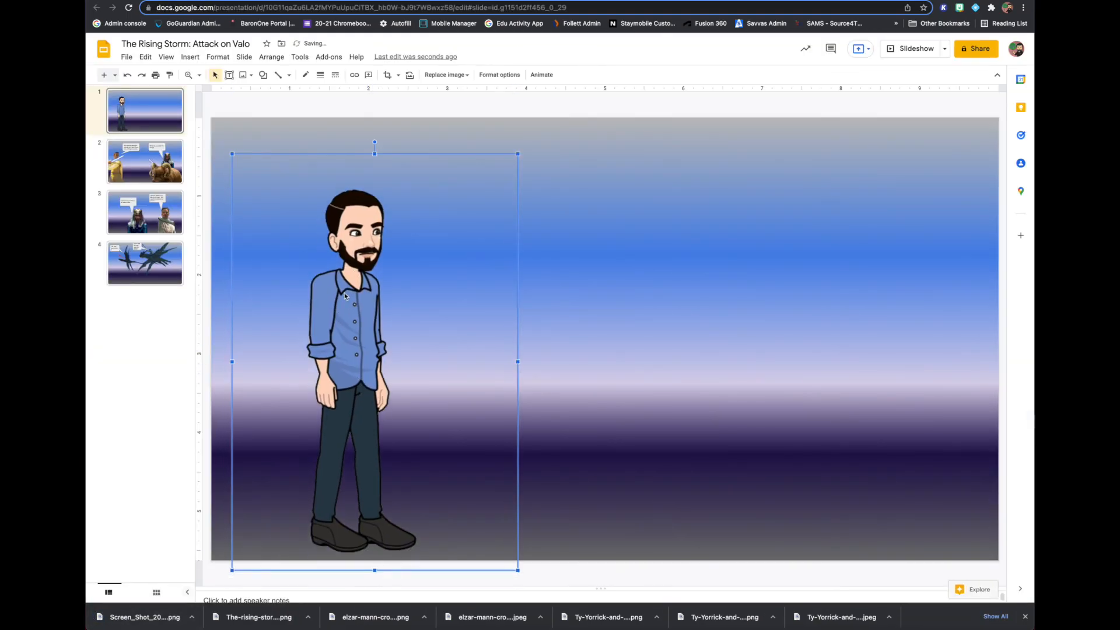
Add a rectangular callout by the bearded character reading "I hope you enjoy my comic recreating a key moment from the Rising Storm!"
click(190, 56)
mouse_move(206, 139)
mouse_move(325, 174)
click(380, 208)
drag(409, 137, 638, 220)
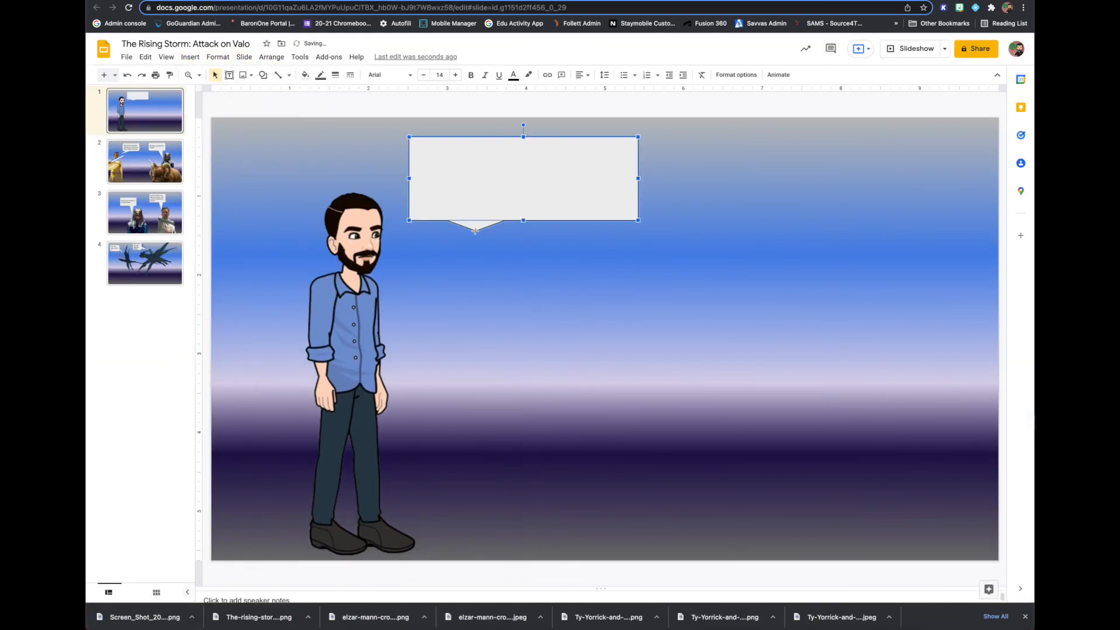
text(I hope you enjoy my comic recreating a key moment from the Rising Storm!)
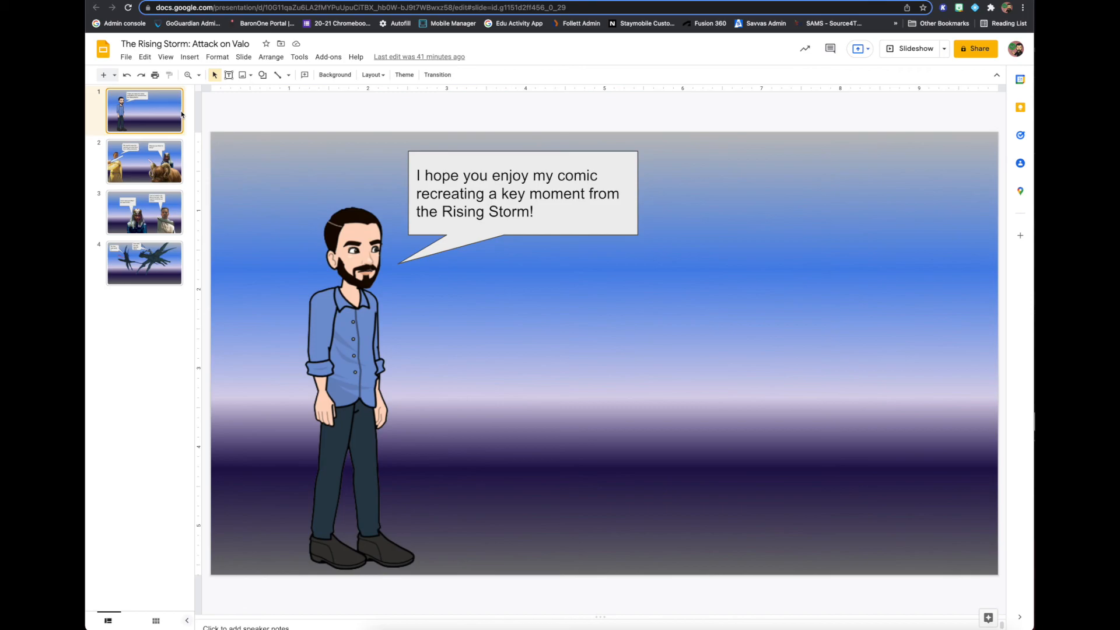
Review the comic's four slides in order, checking the characters, callouts and backgrounds on each
key(Down)
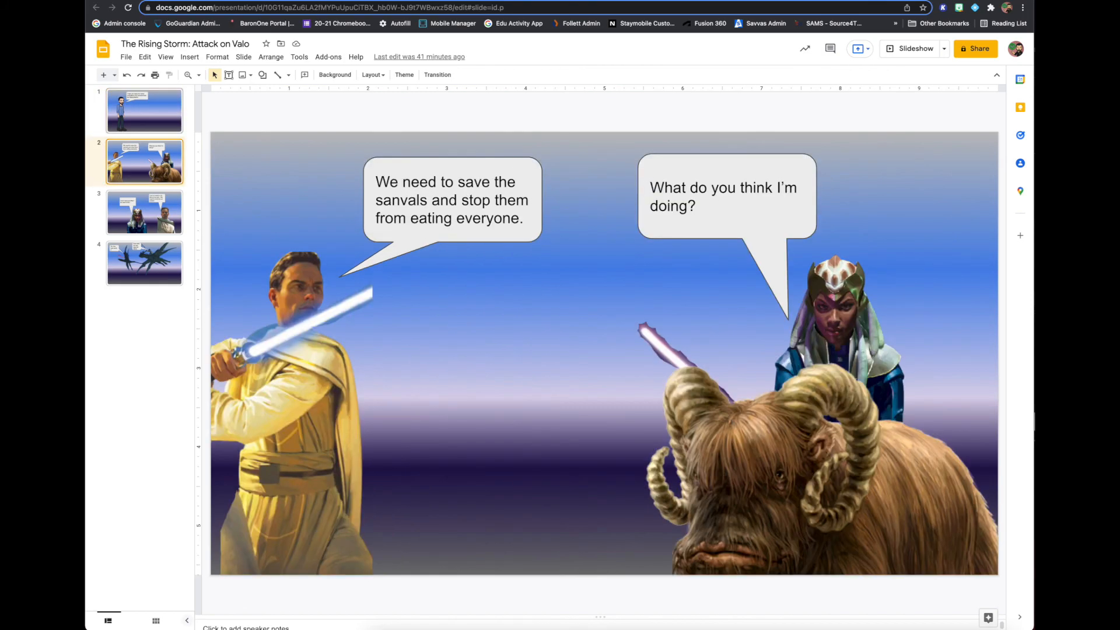
key(Down)
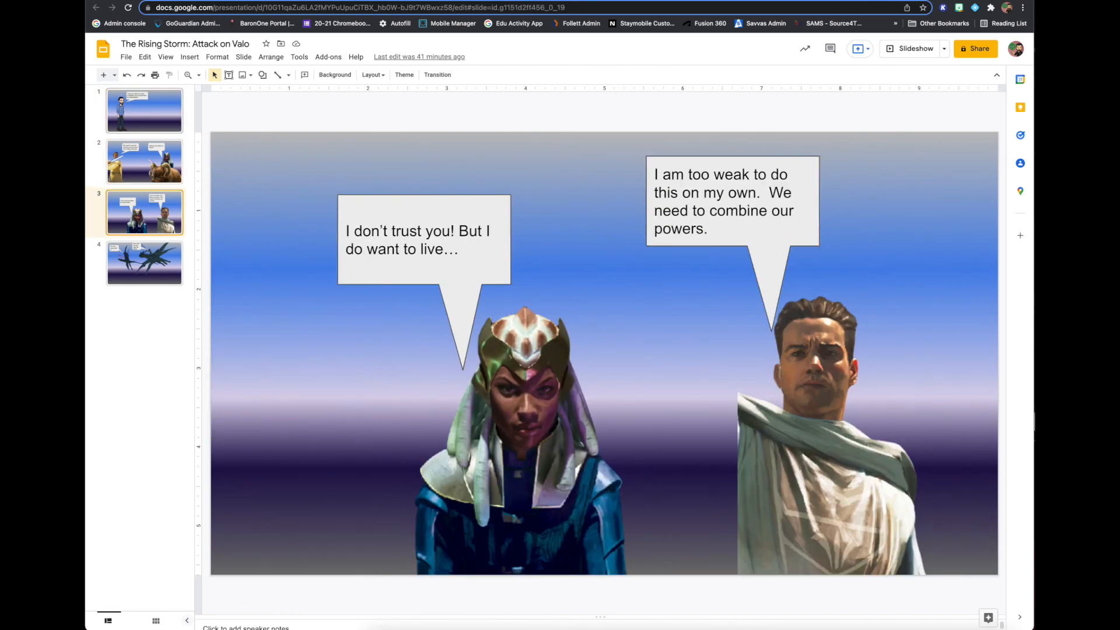
key(Down)
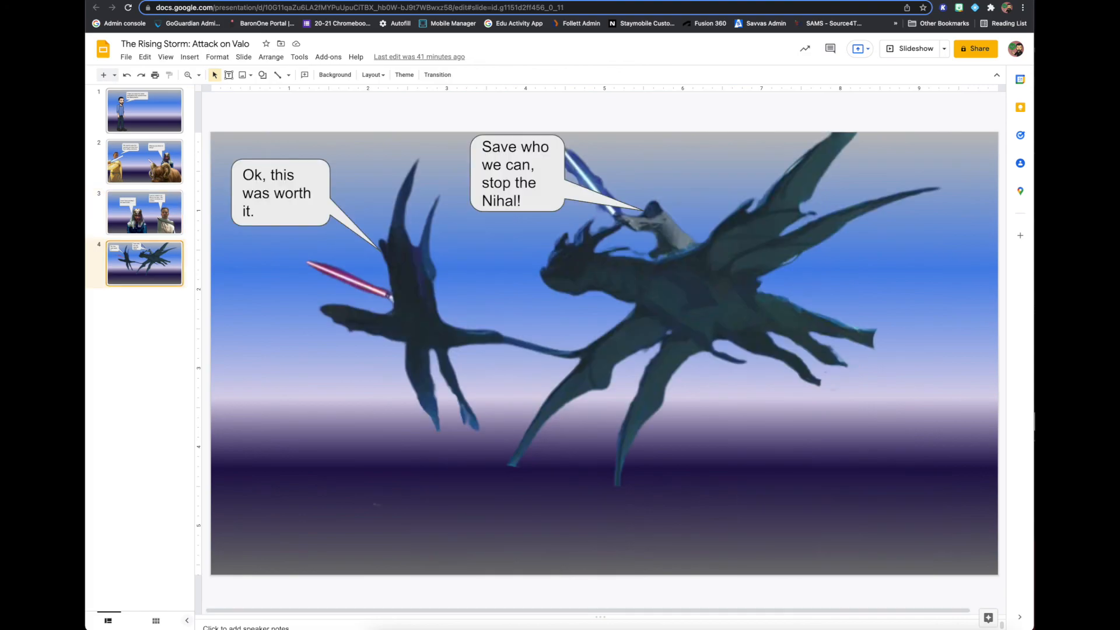
key(Up)
key(Up)
key(Down)
key(Down)
key(Up)
key(Up)
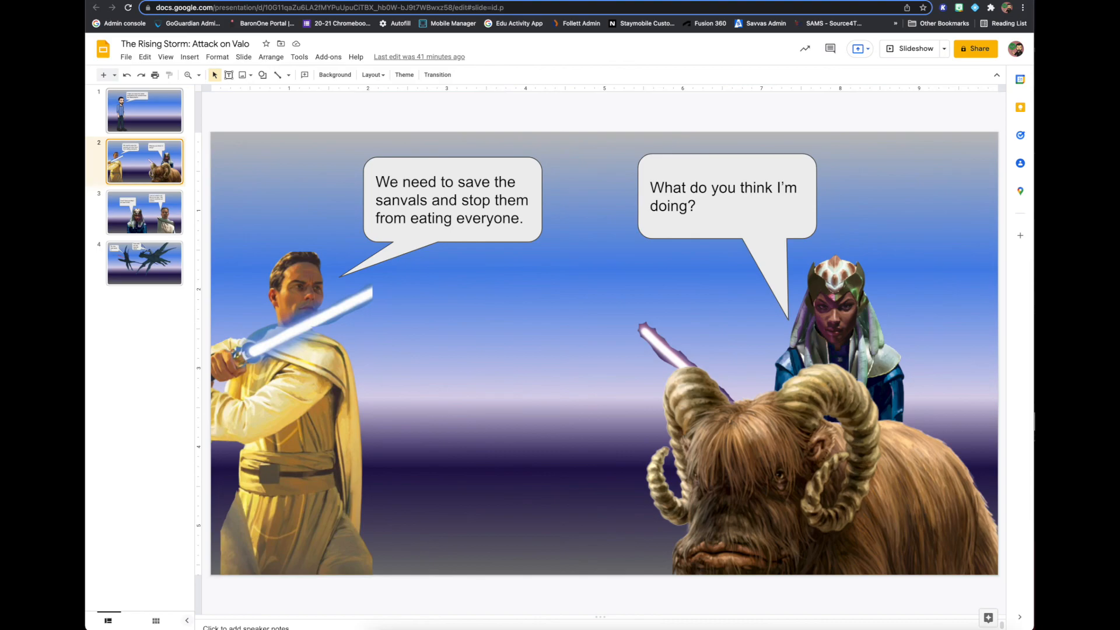